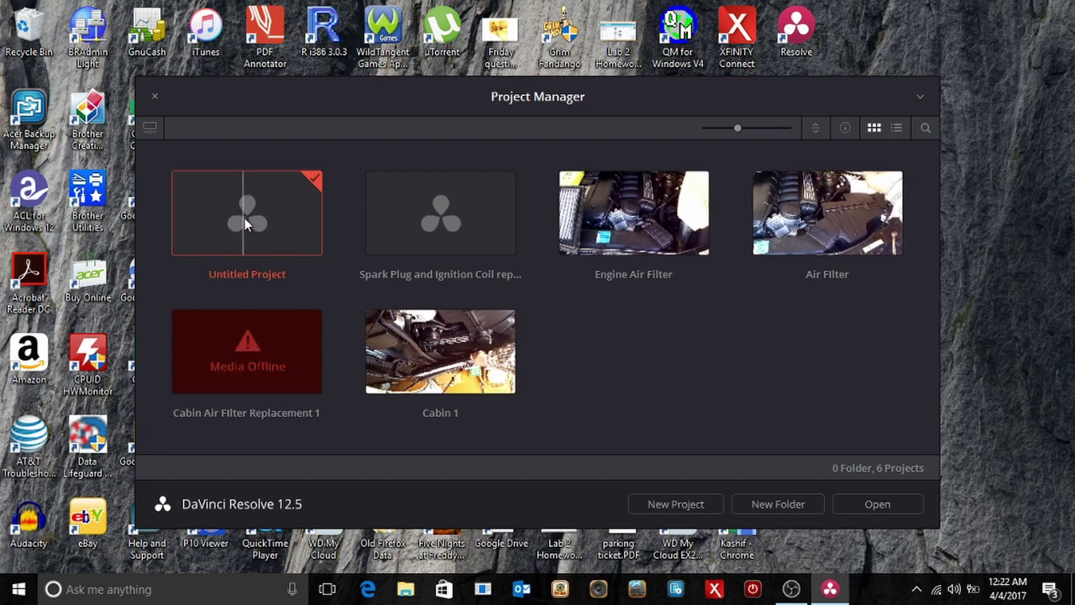
Step: Create a new project named 'Clearing BMW Check Engine Light' and open it
left_click(671, 504)
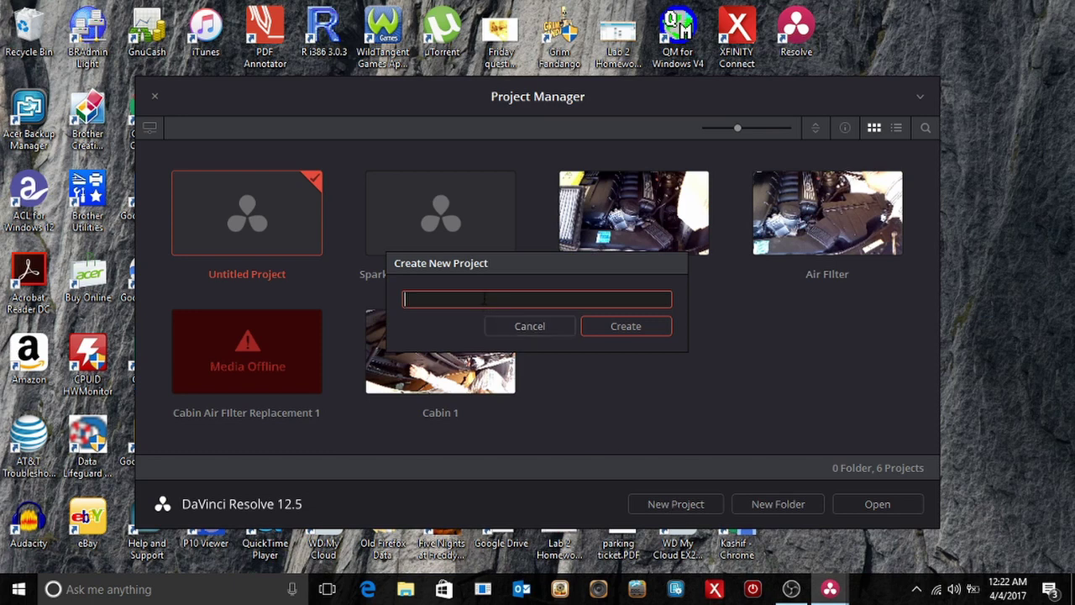
type("Clearing BMW Check En")
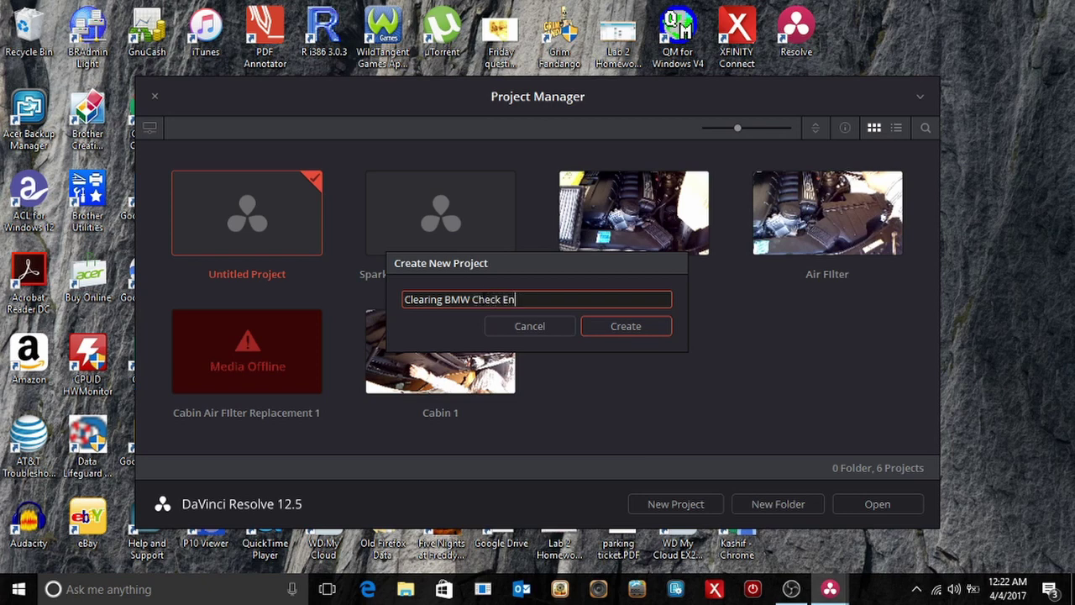
type("gine Light")
left_click(602, 327)
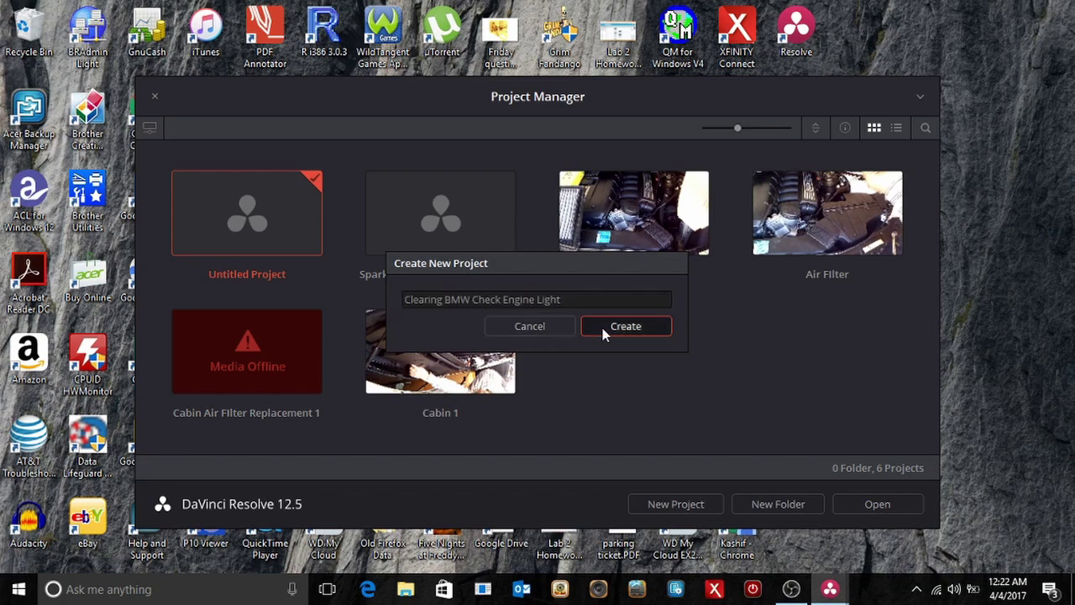
left_click(856, 513)
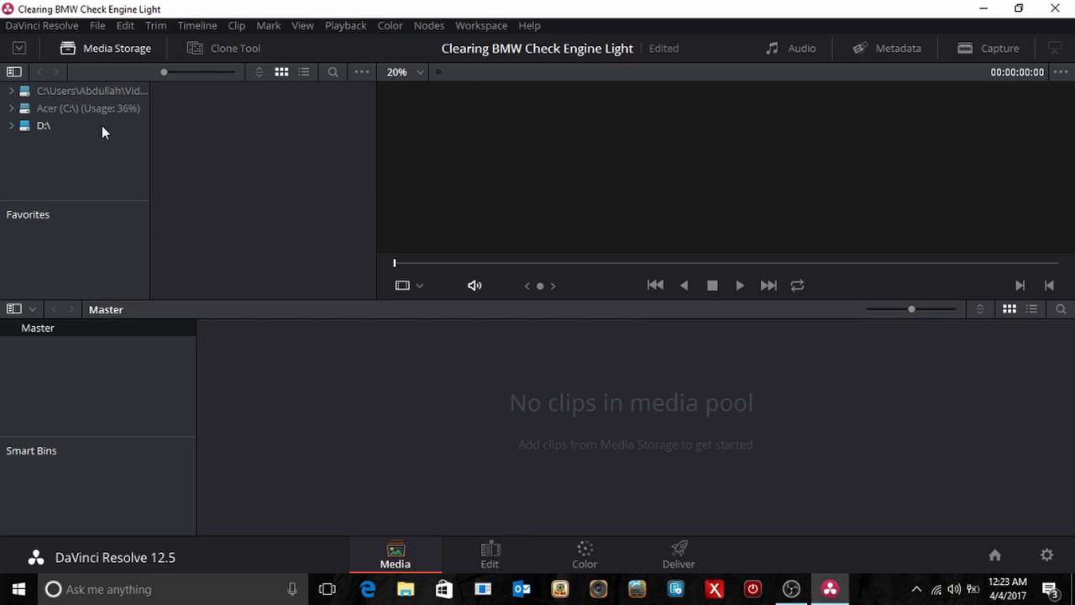
Step: Drag V_20170401_172347, V_20170401_172514 and V_20170330_175715 from the Videos folder into the Master bin
left_click(99, 92)
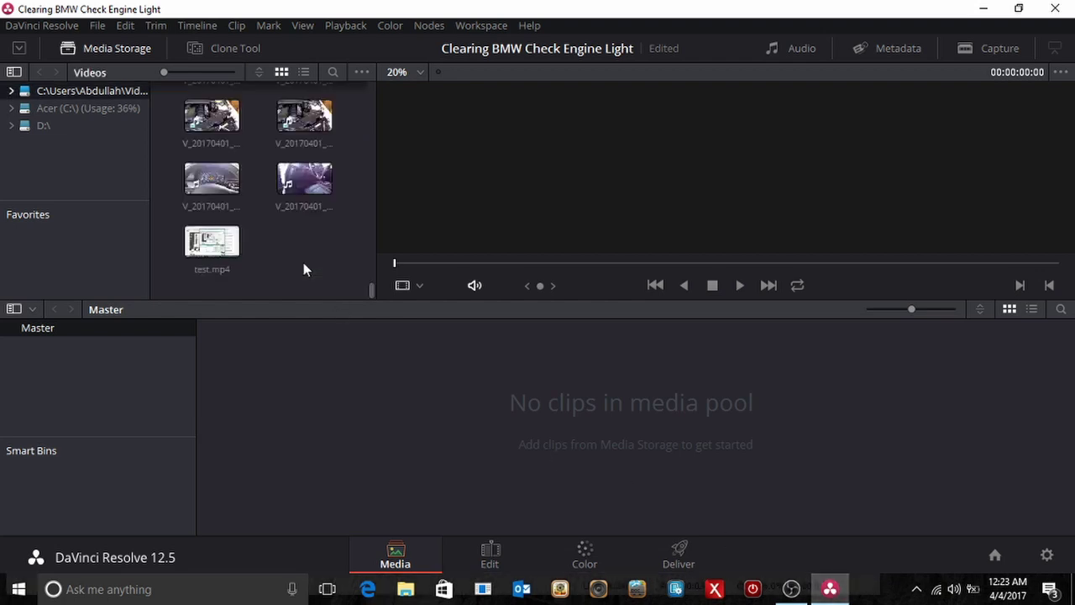
left_click_drag(202, 174, 270, 403)
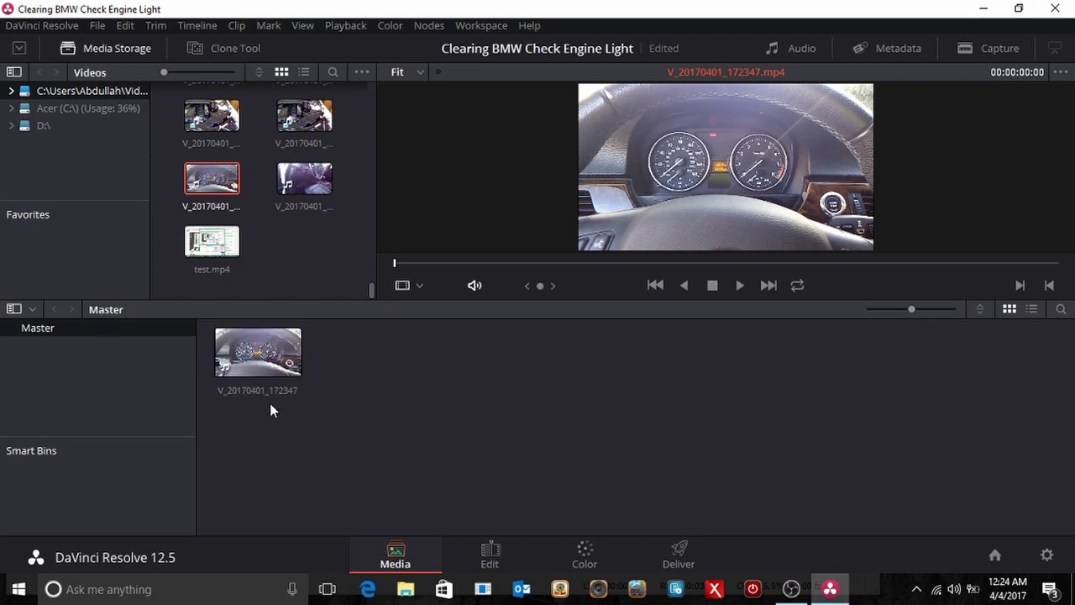
left_click_drag(306, 185, 359, 364)
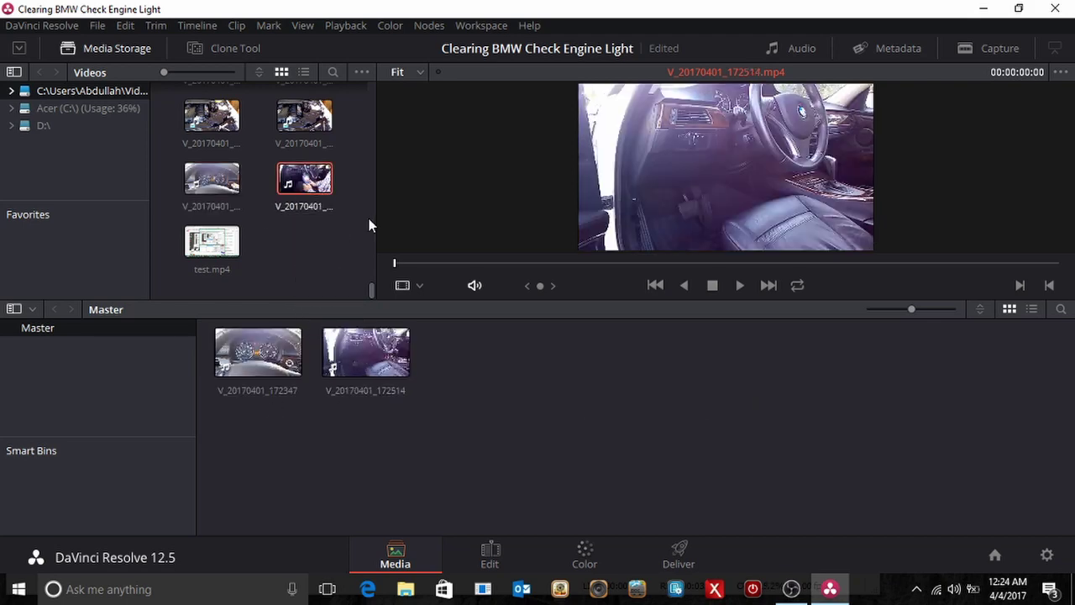
left_click_drag(371, 289, 373, 224)
scroll(373, 223, "down", 3)
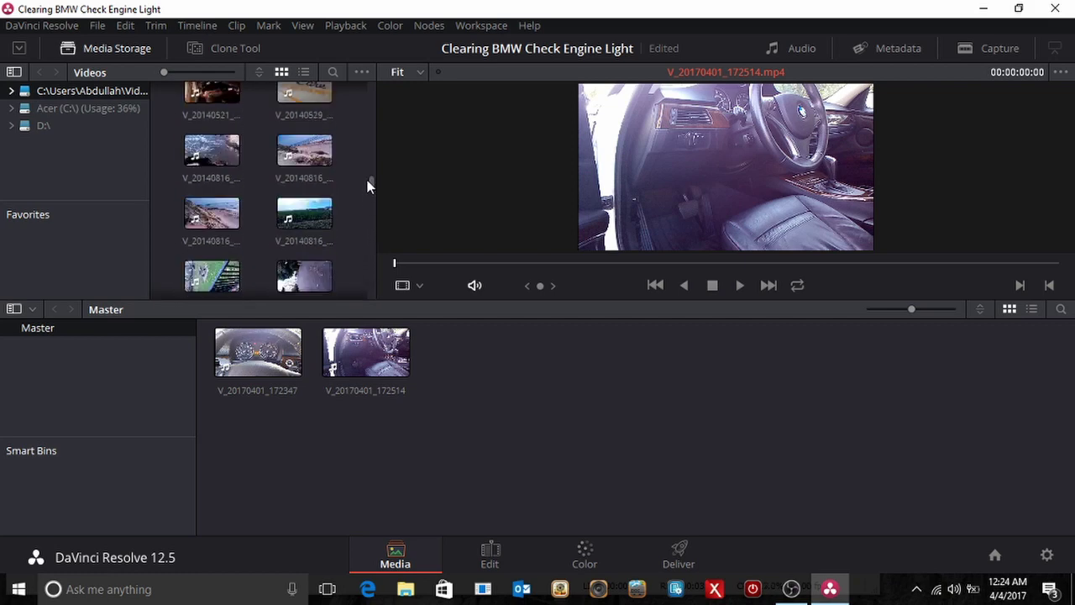
scroll(376, 246, "down", 3)
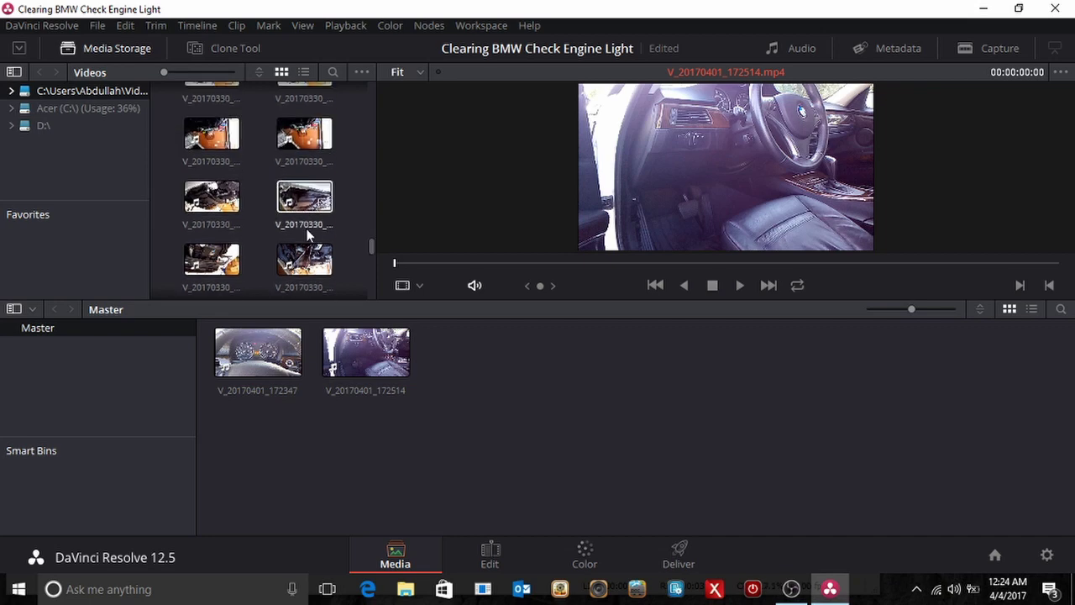
left_click_drag(212, 196, 491, 359)
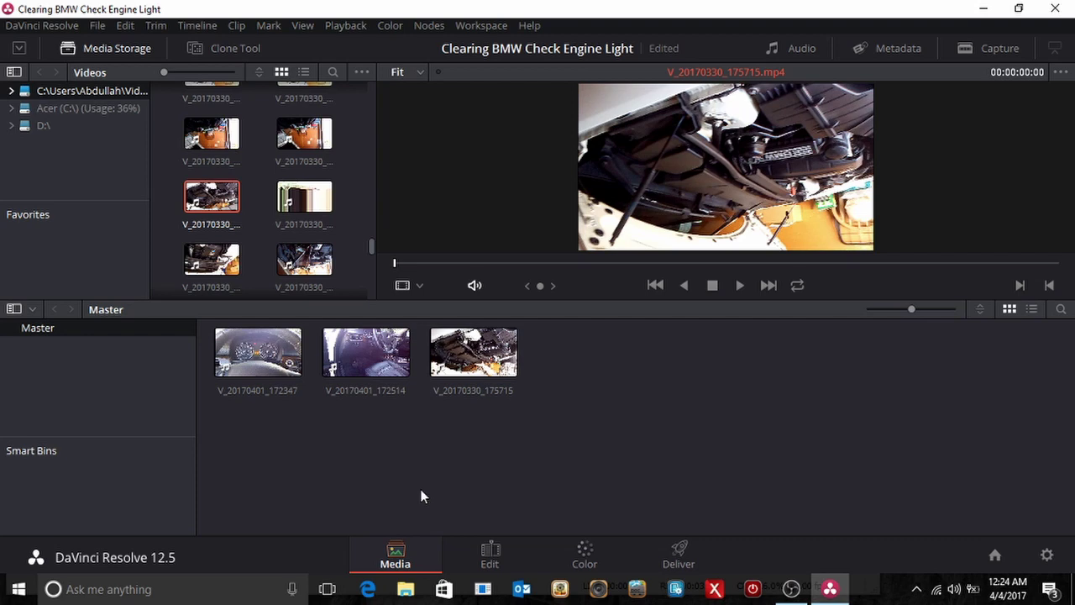
Step: On the Edit page, place the dashboard, interior and V_20170330_175715 clips in sequence on a new timeline
left_click(492, 559)
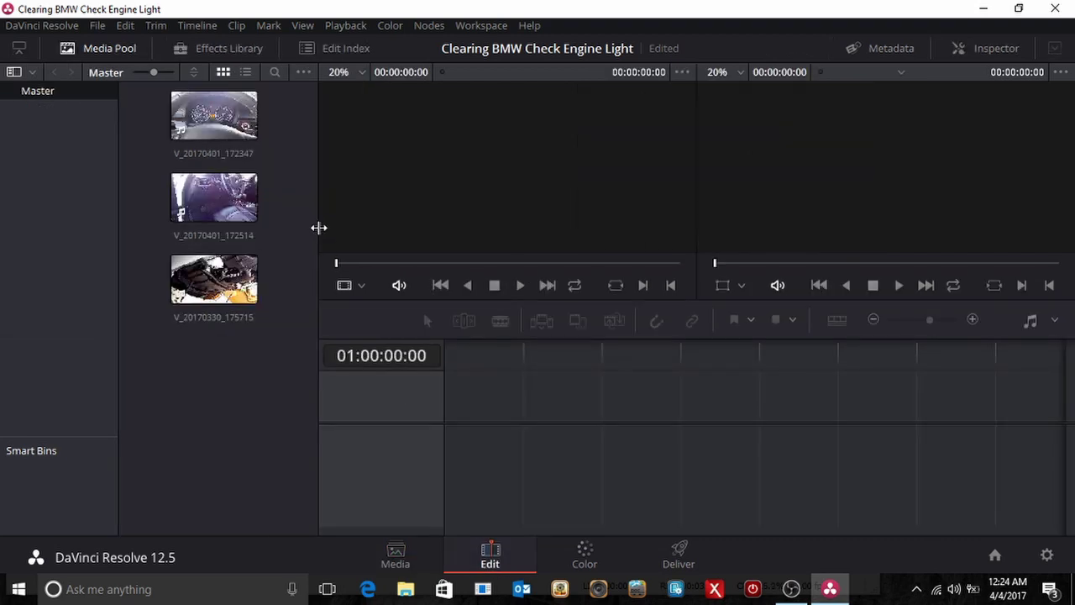
left_click(208, 117)
left_click_drag(208, 118, 450, 396)
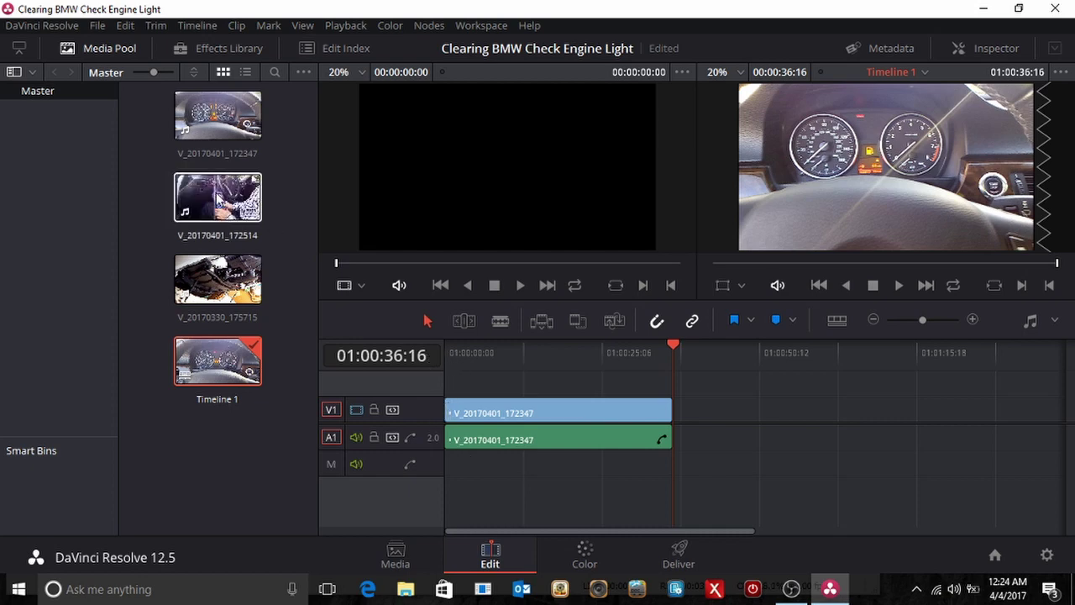
left_click_drag(237, 201, 676, 427)
key("End")
left_click_drag(679, 530, 874, 529)
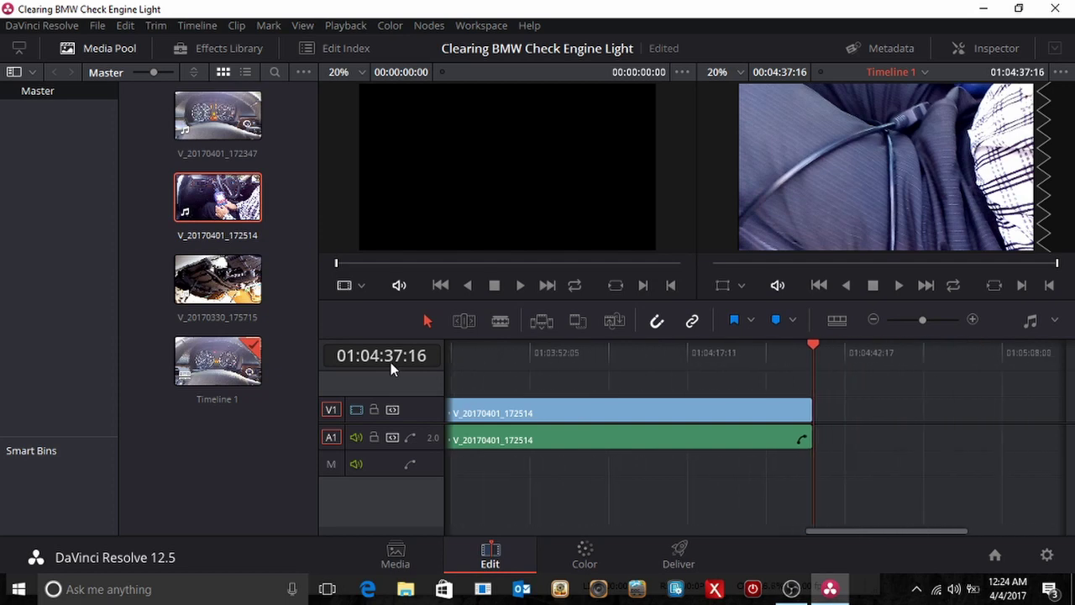
left_click_drag(218, 278, 819, 409)
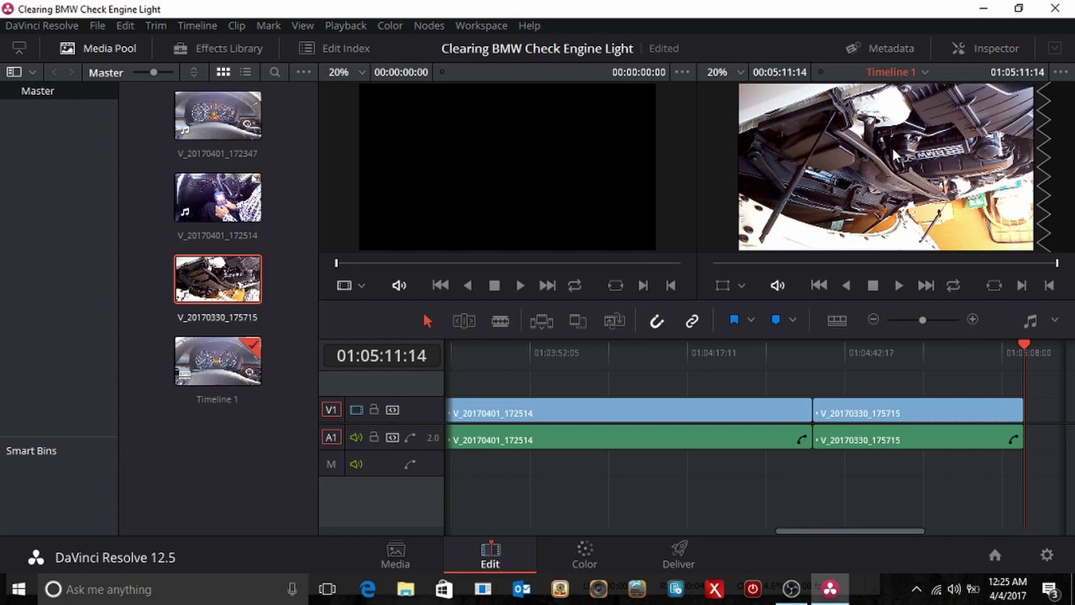
Step: Step back to the timeline start and forward through the edit points to check the clip joins
left_click(824, 287)
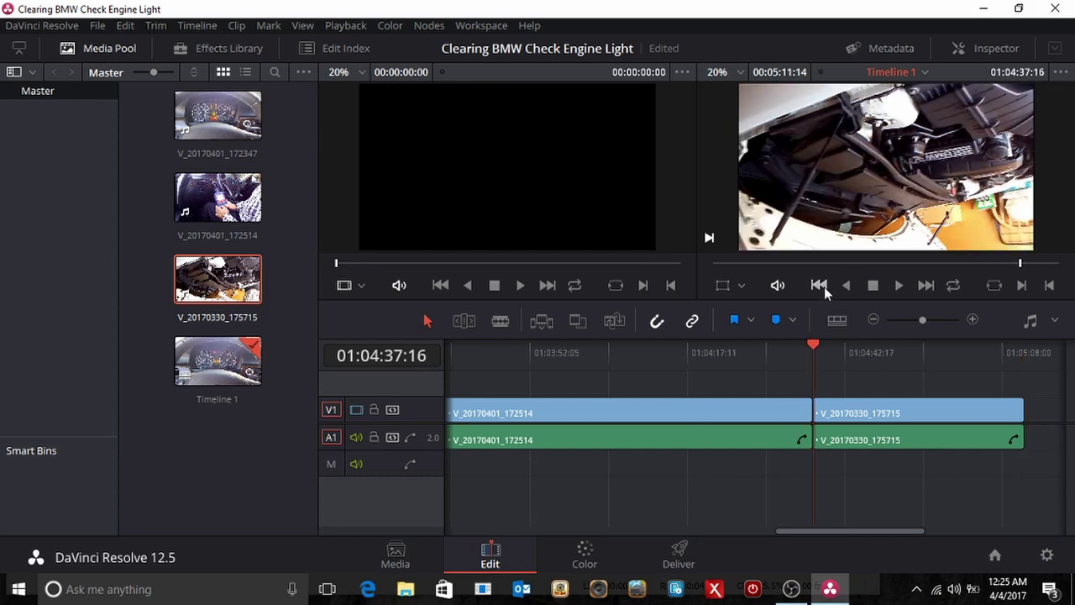
left_click(824, 286)
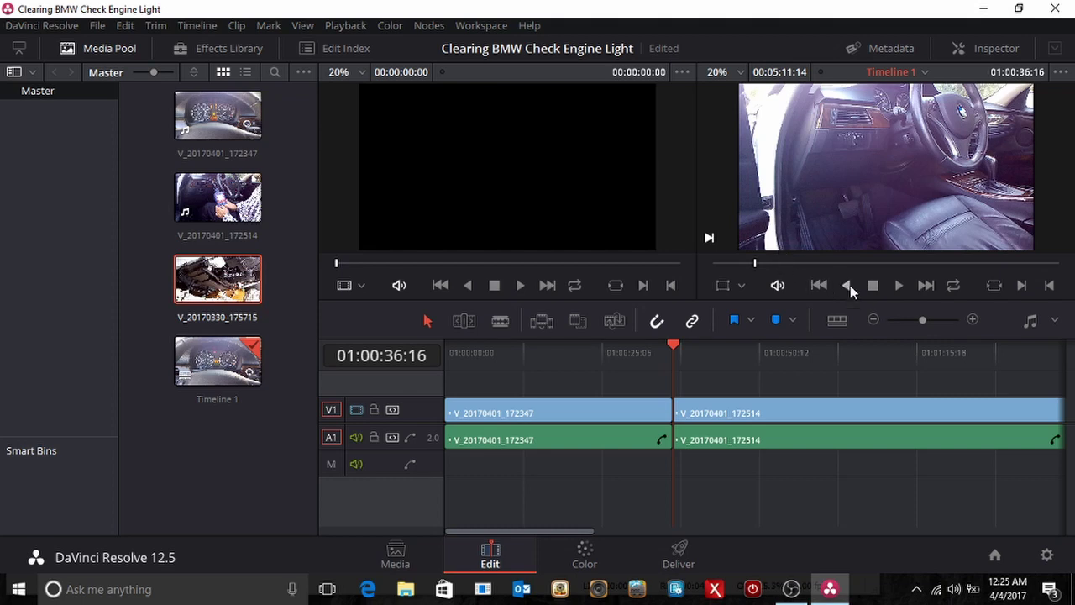
left_click(819, 286)
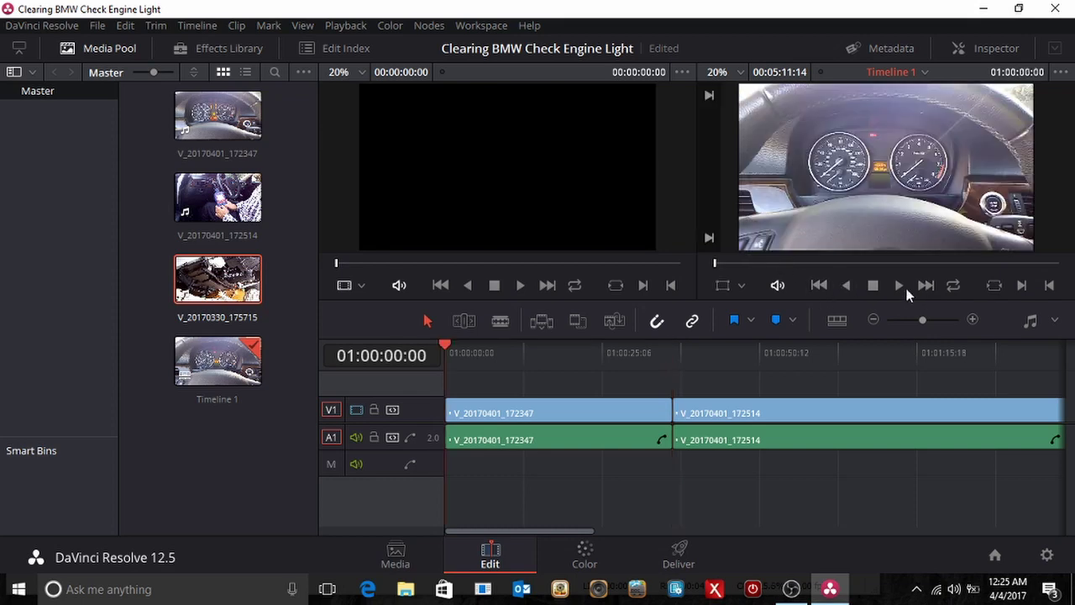
left_click(924, 286)
left_click(924, 287)
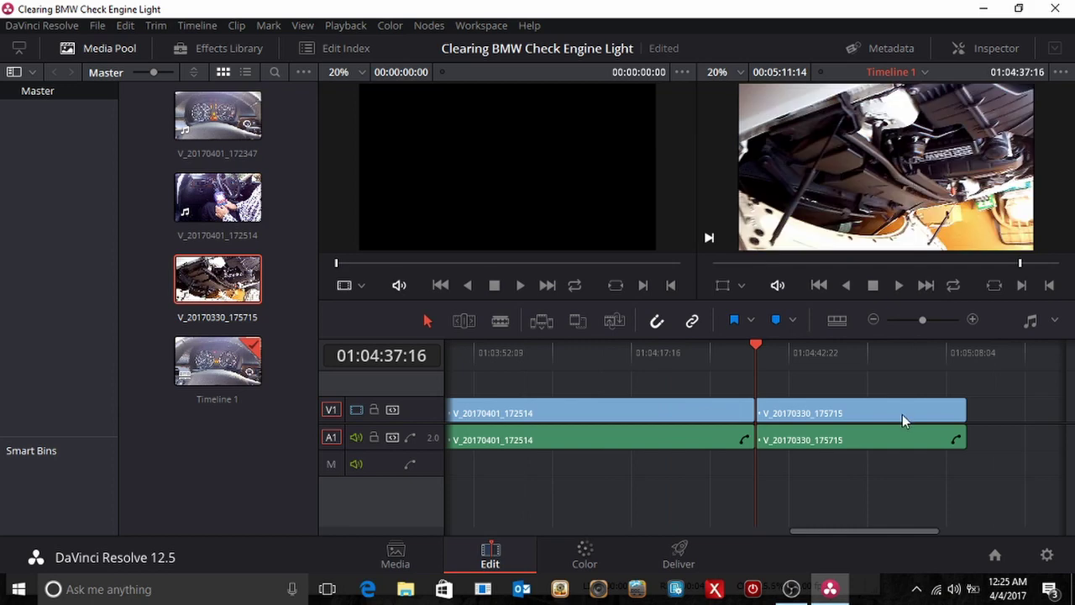
Step: On the Color page, set the Sizing Rotate value of clip 03 (V_20170330_175715) to 180
left_click(583, 557)
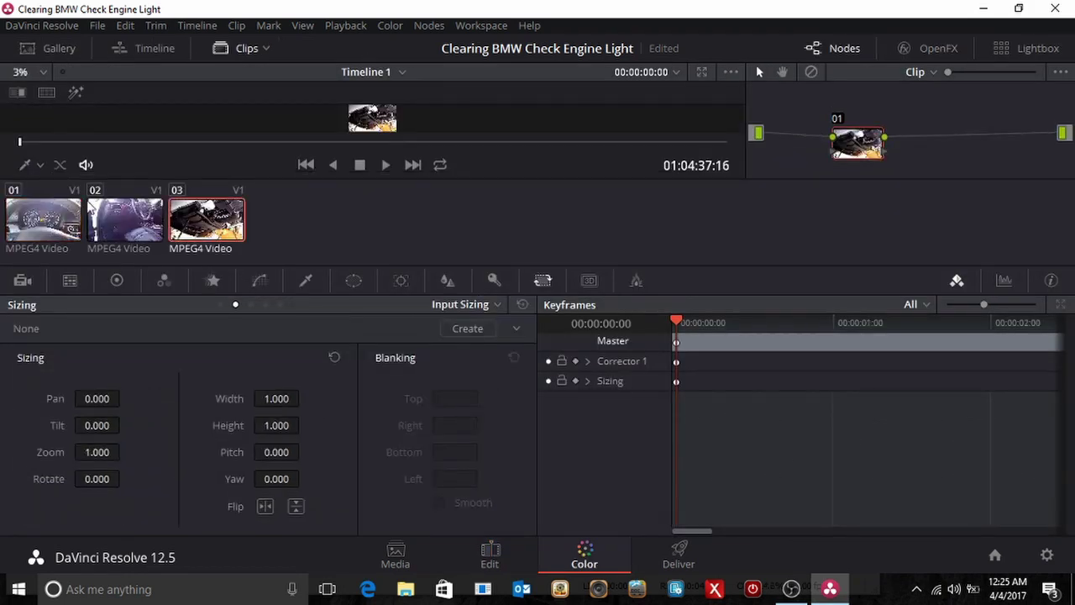
left_click(48, 228)
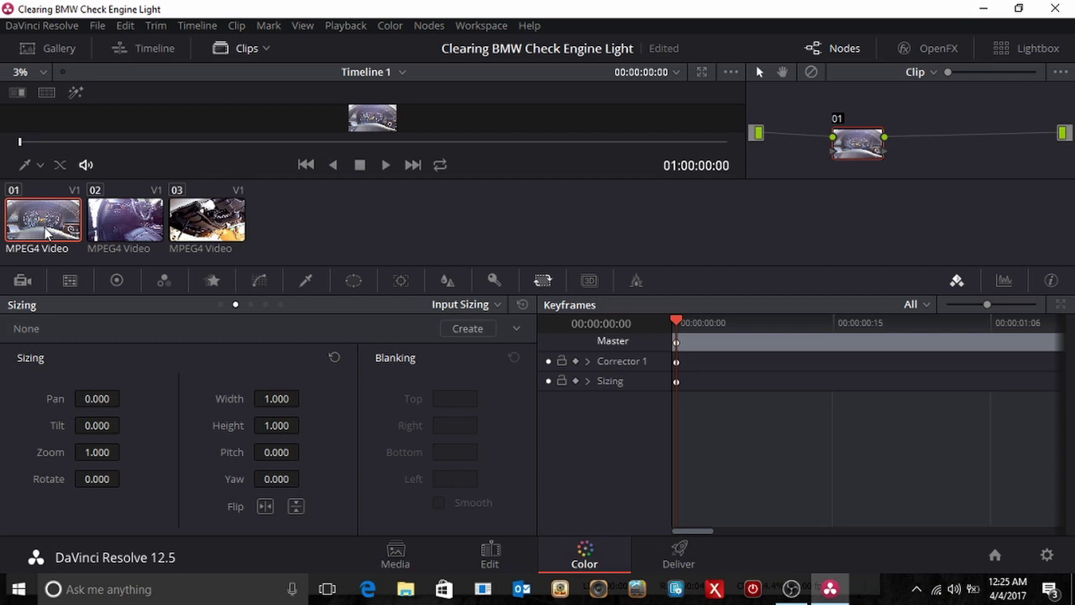
left_click(125, 235)
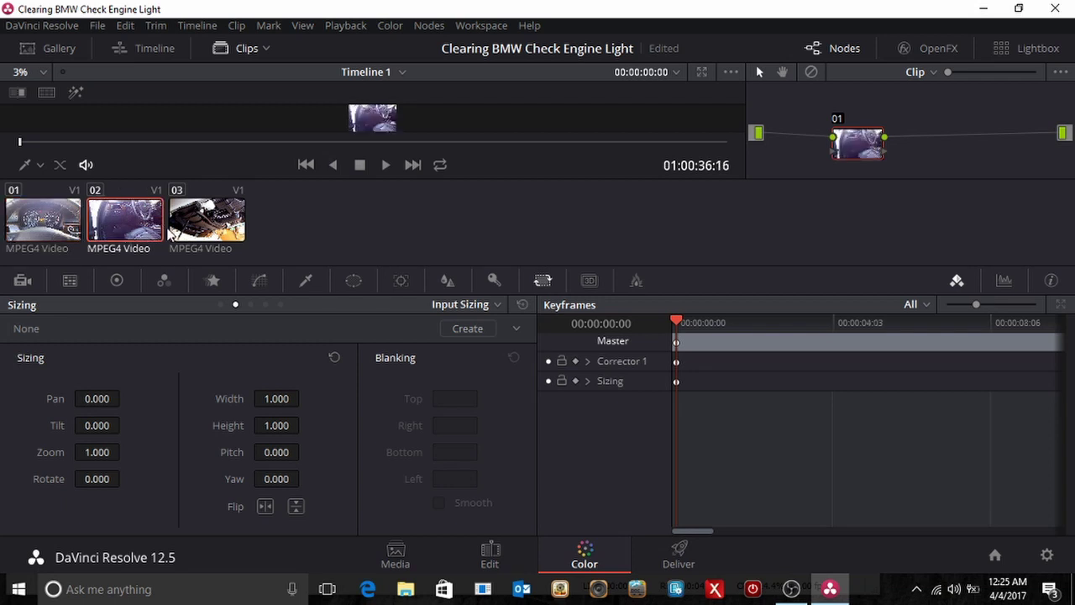
left_click(222, 228)
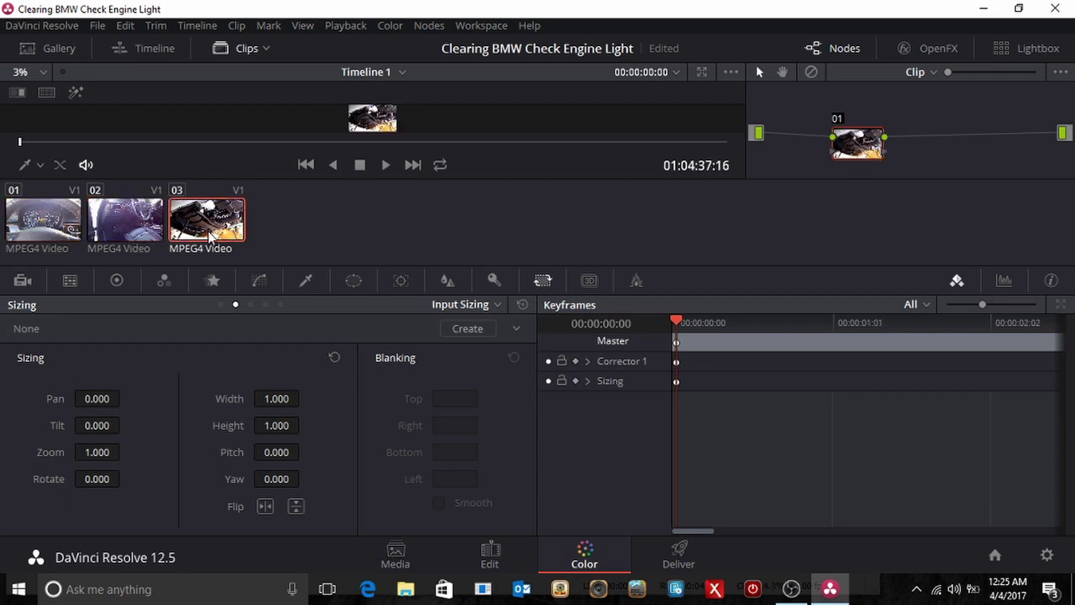
left_click(94, 479)
type("180")
key("Return")
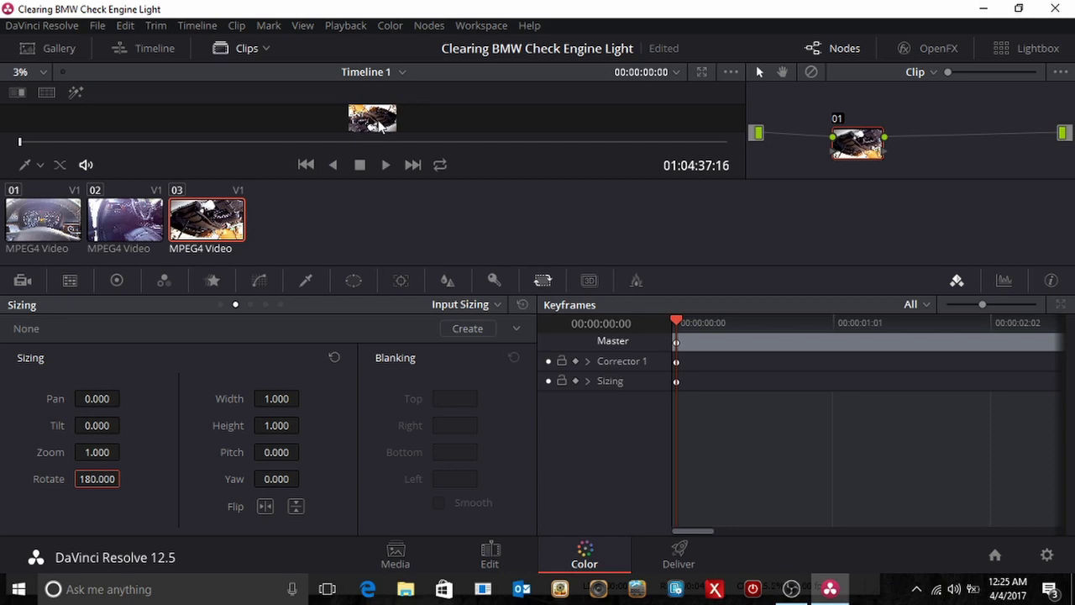
Step: Scrub through the rotated final clip, then delete V_20170330_175715 from Timeline 1
left_click(490, 551)
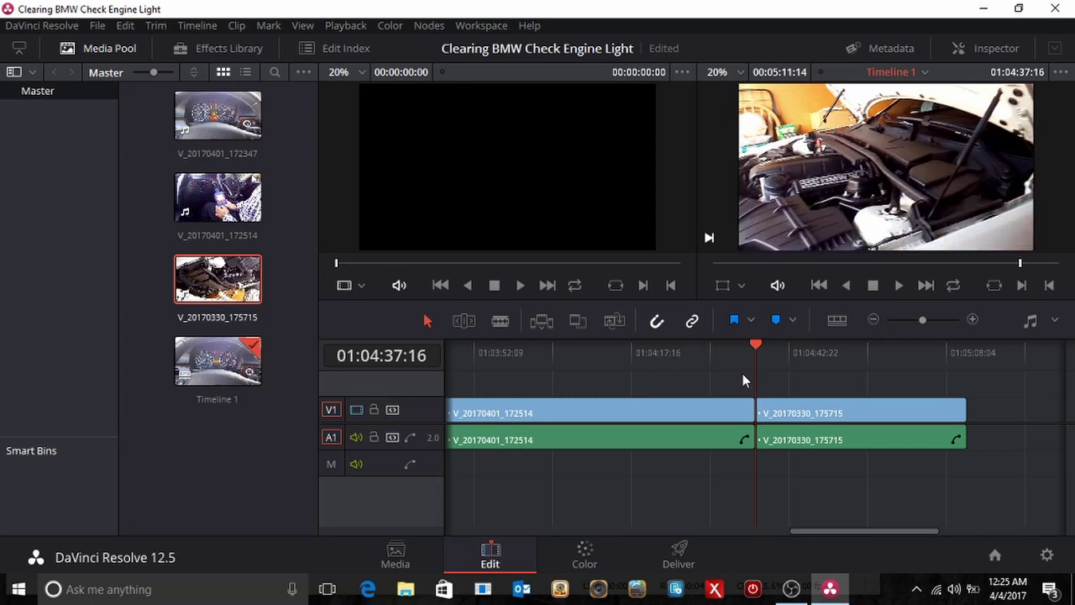
left_click_drag(758, 346, 833, 350)
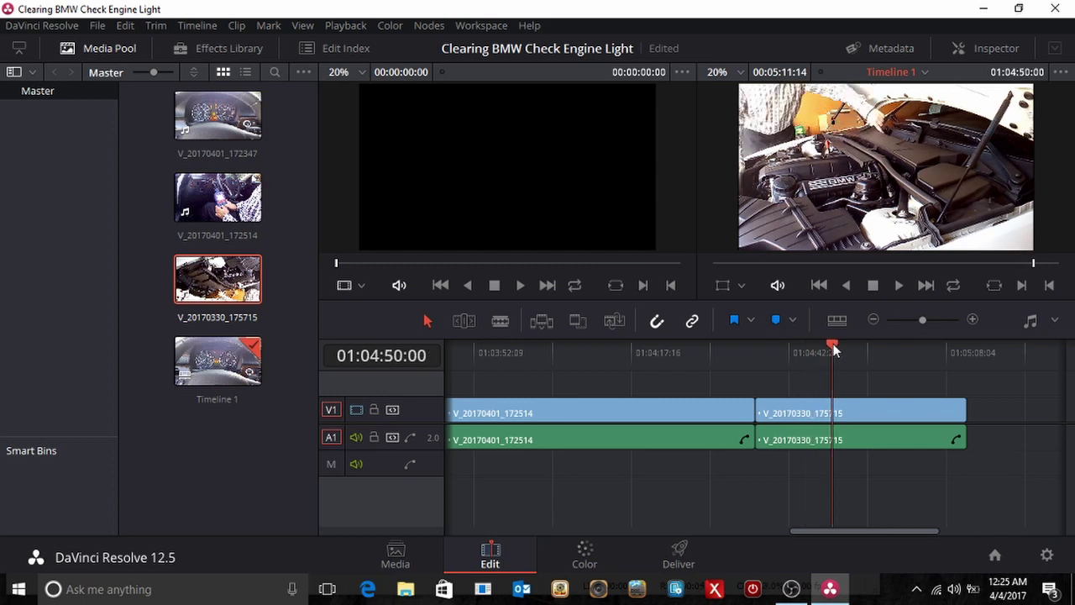
left_click_drag(834, 350, 798, 353)
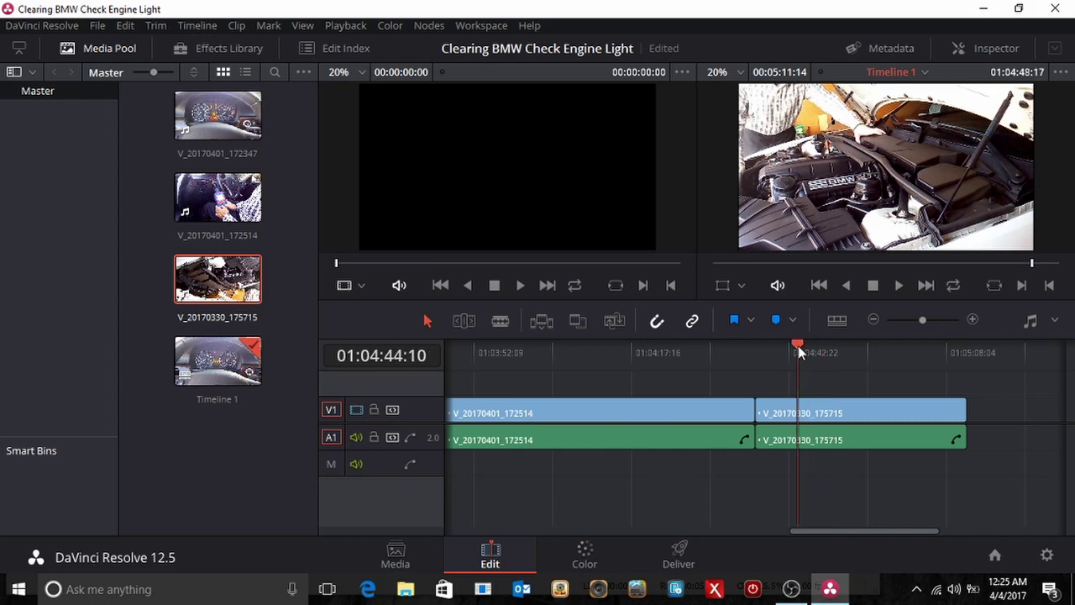
left_click(828, 414)
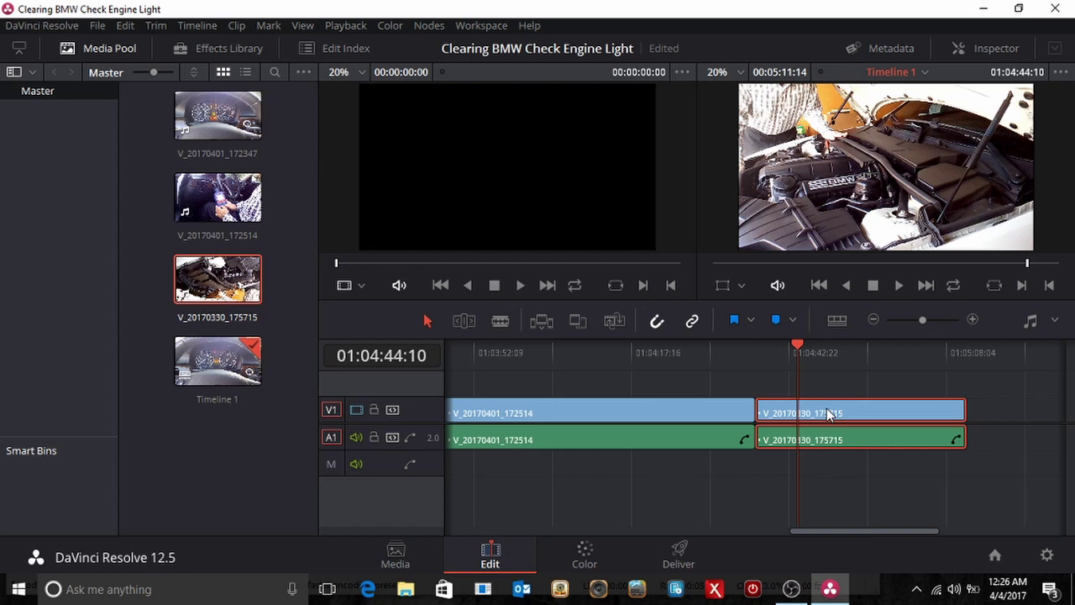
key("Delete")
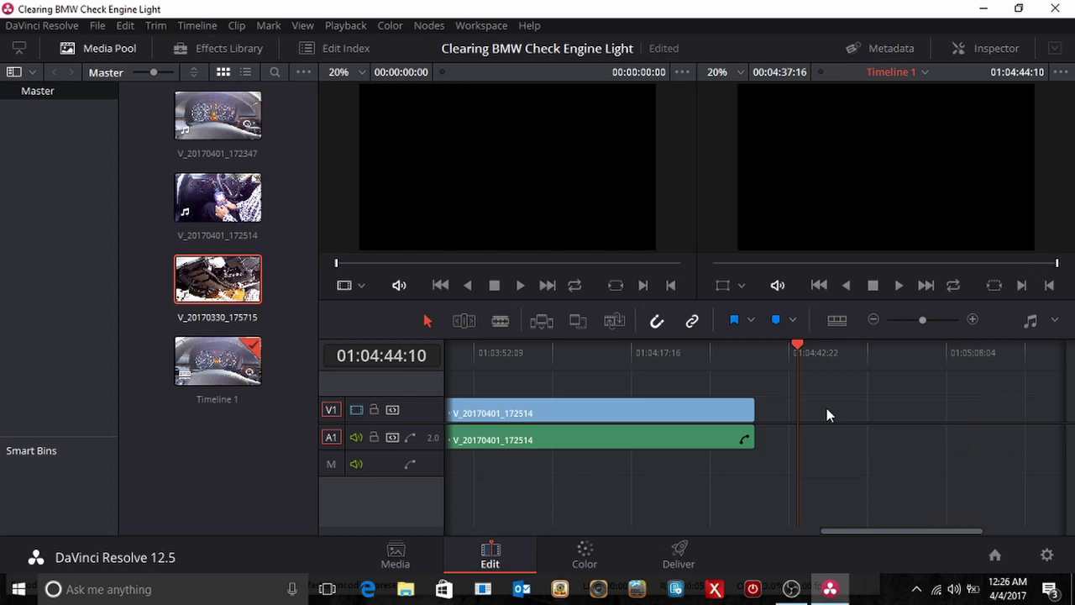
Step: Return to the timeline start and preview the opening, parking the playhead at 01:00:01:10
left_click(818, 286)
left_click(818, 286)
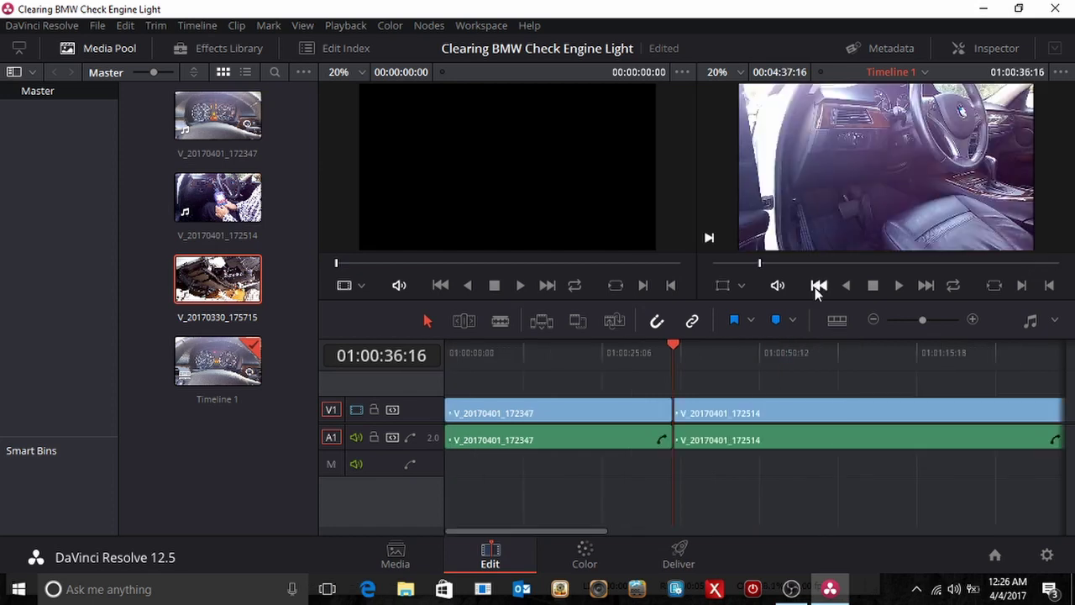
left_click(818, 285)
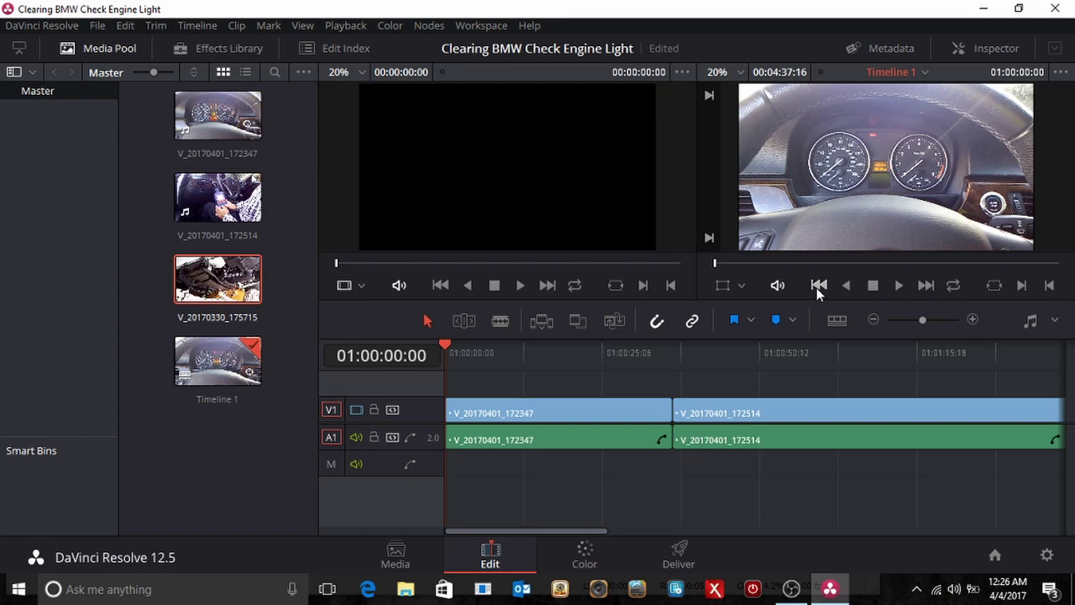
left_click(897, 287)
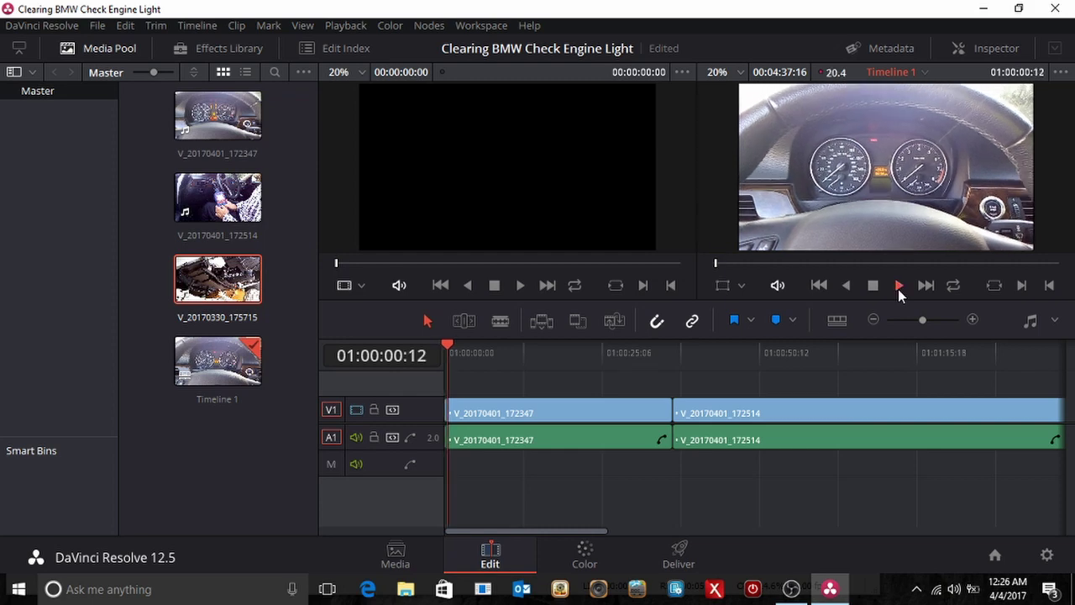
left_click(872, 287)
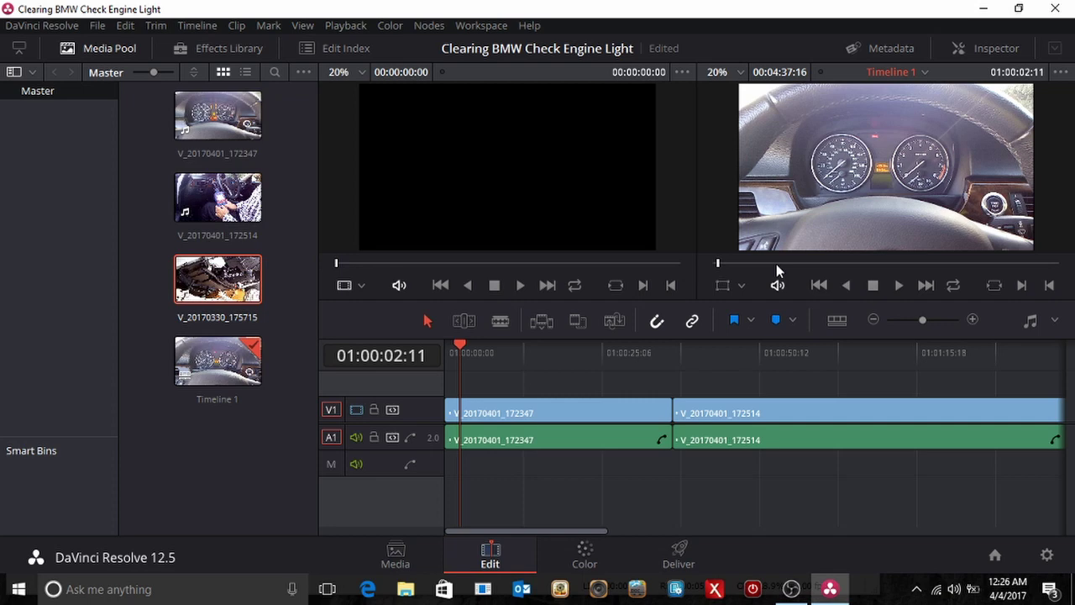
left_click(846, 286)
left_click(875, 287)
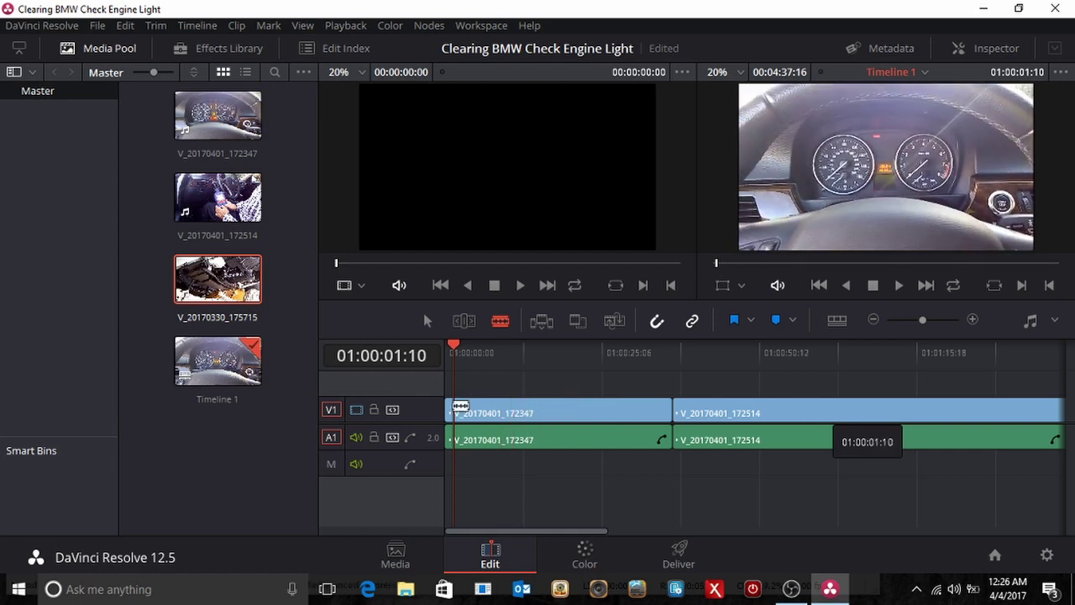
Step: Blade V1 at 01:00:01:10 and ripple delete the short opening piece
left_click(459, 407)
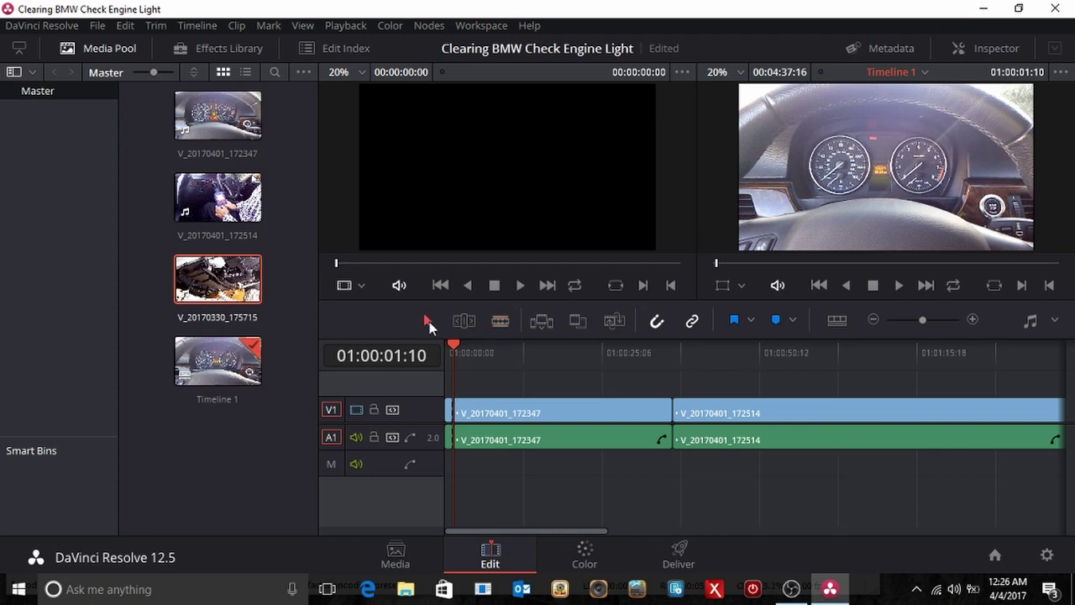
left_click(449, 417)
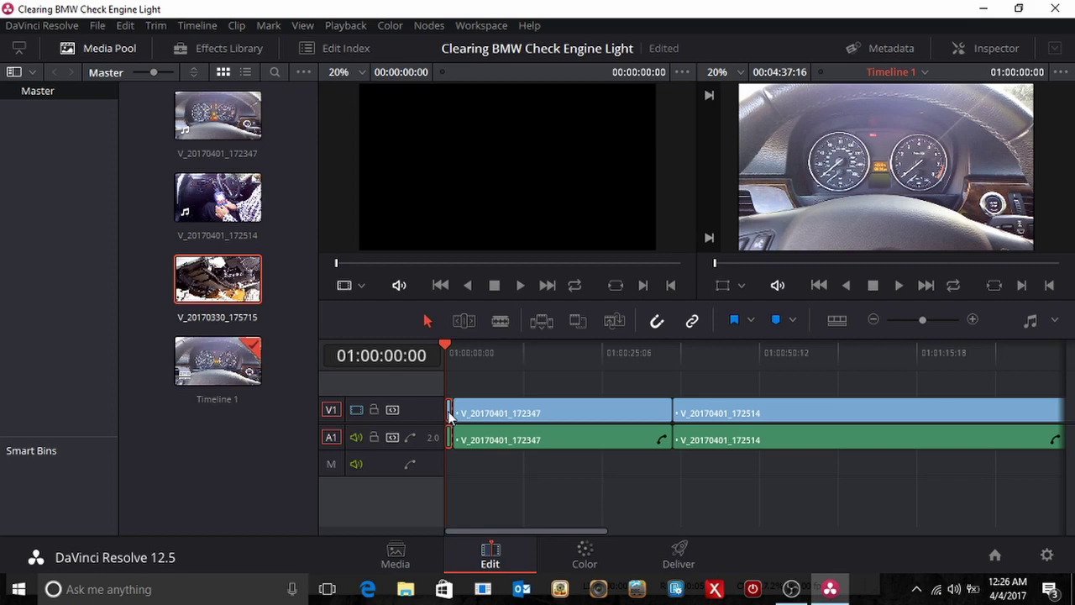
key("Delete")
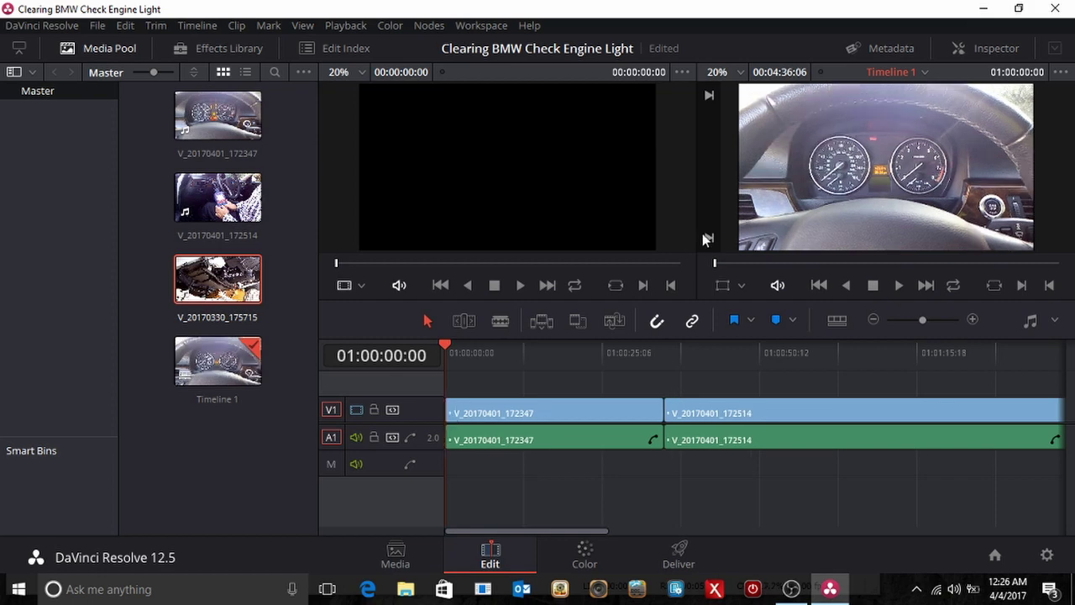
Step: Play the trimmed timeline from the start and stop near the end of the first clip
left_click(898, 285)
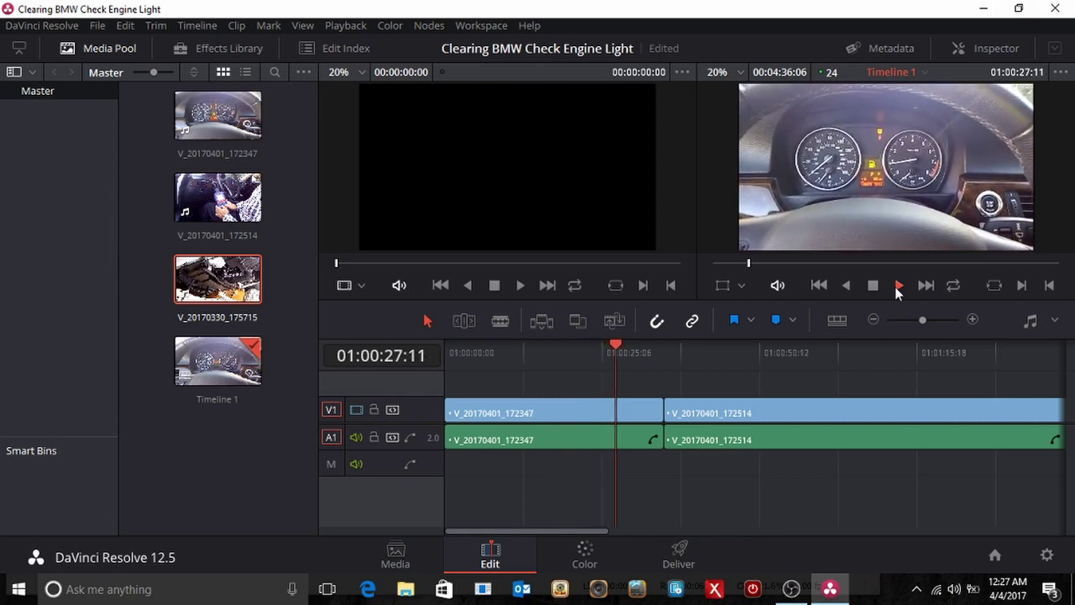
left_click(874, 287)
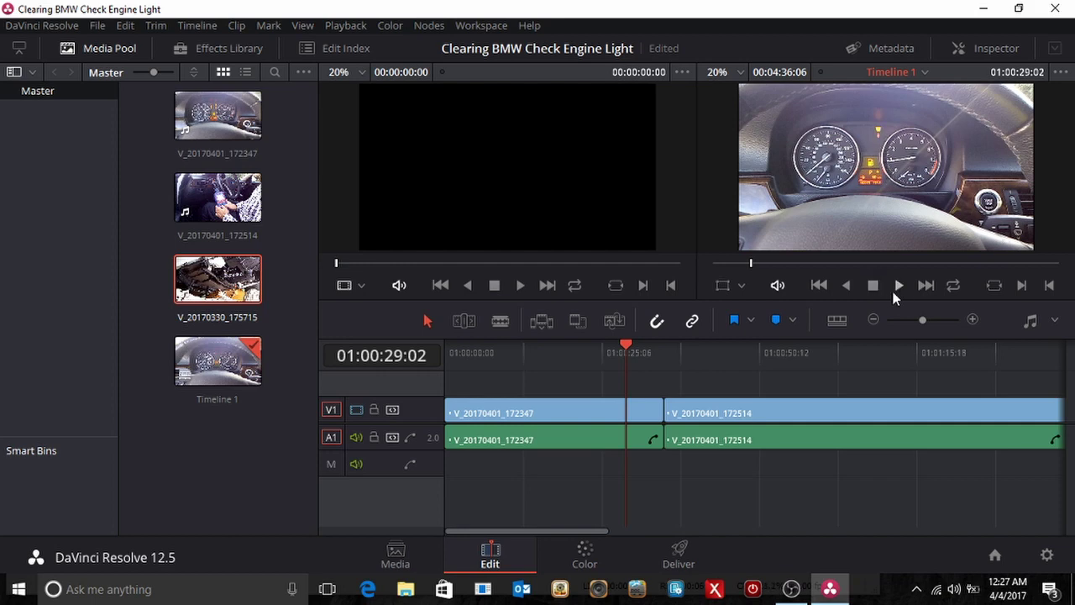
left_click(900, 287)
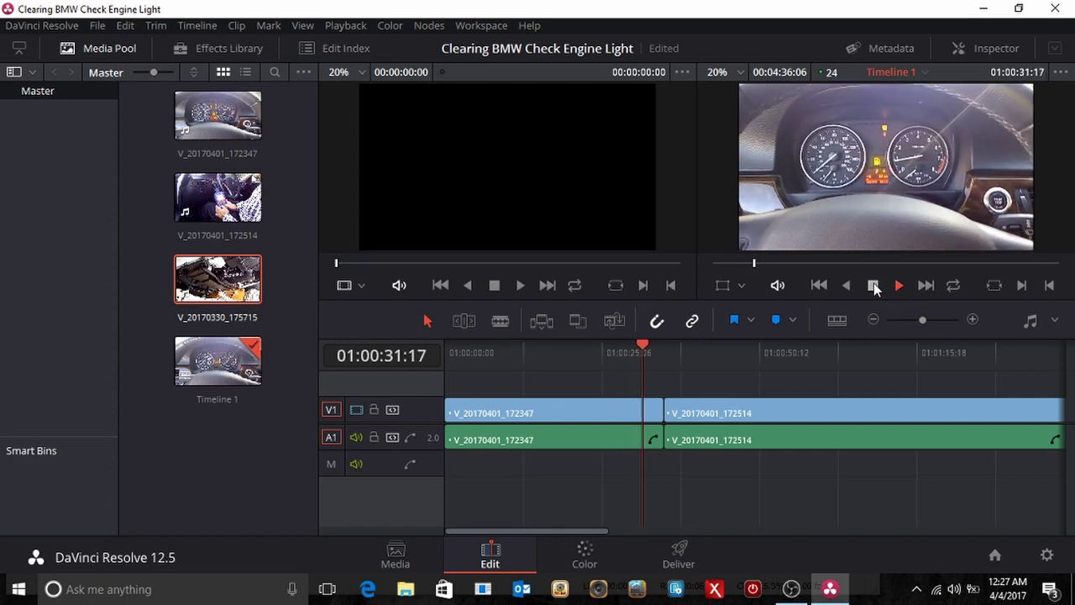
left_click(874, 287)
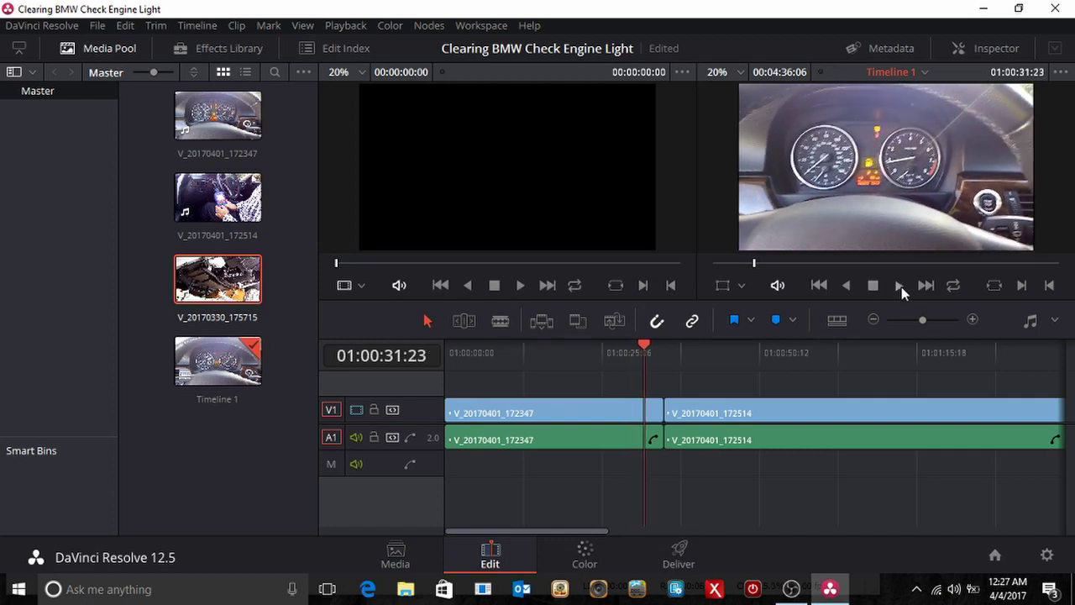
left_click(901, 286)
left_click(874, 286)
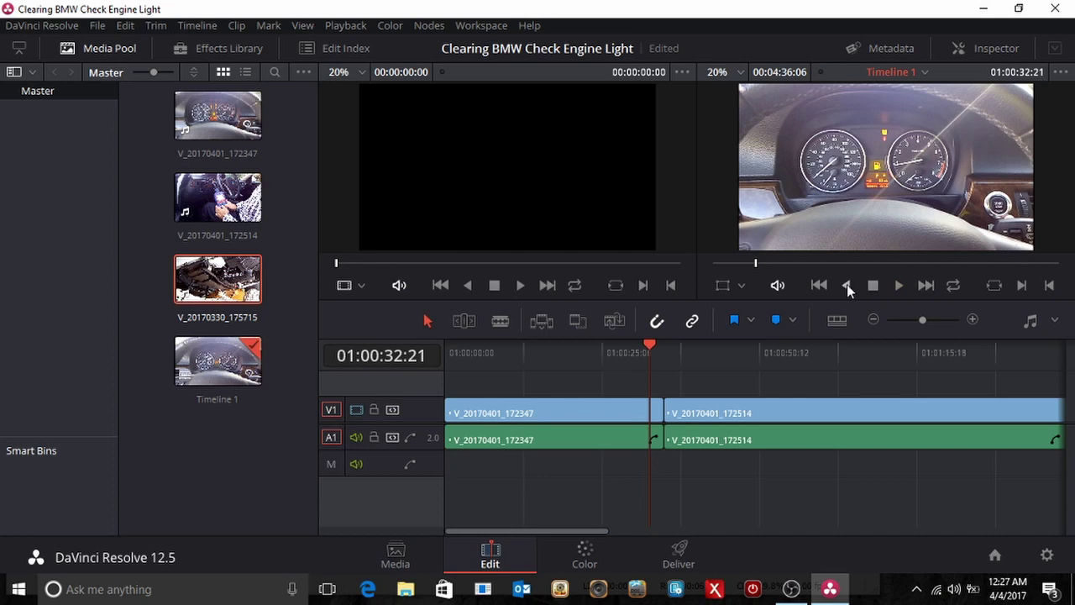
Step: Shuttle backward and forward around the clip end to park the playhead at 01:00:30:17
left_click(848, 286)
left_click(872, 287)
key("j")
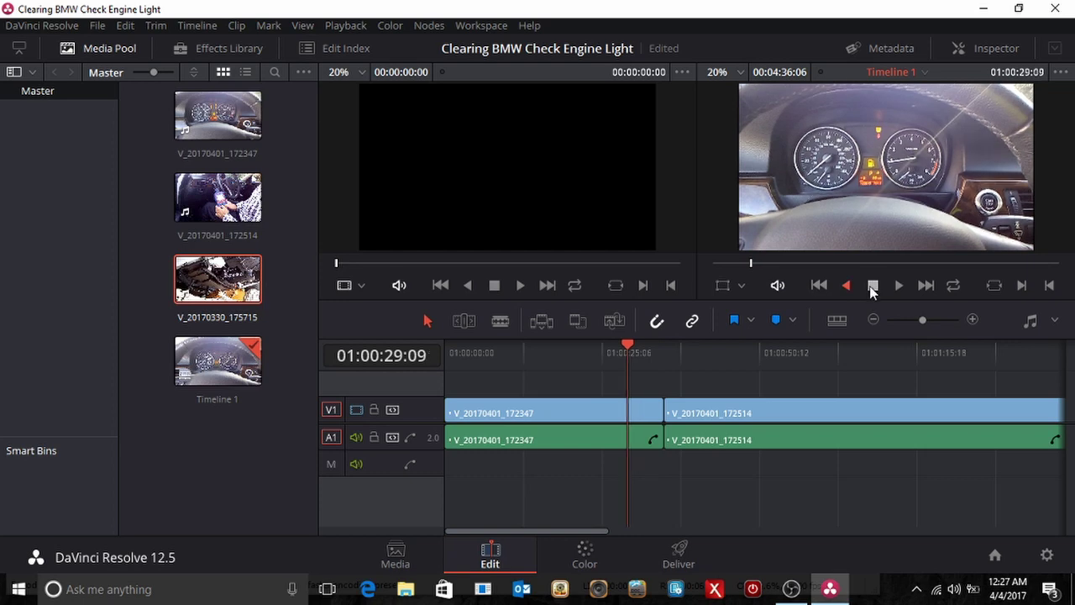
left_click(900, 286)
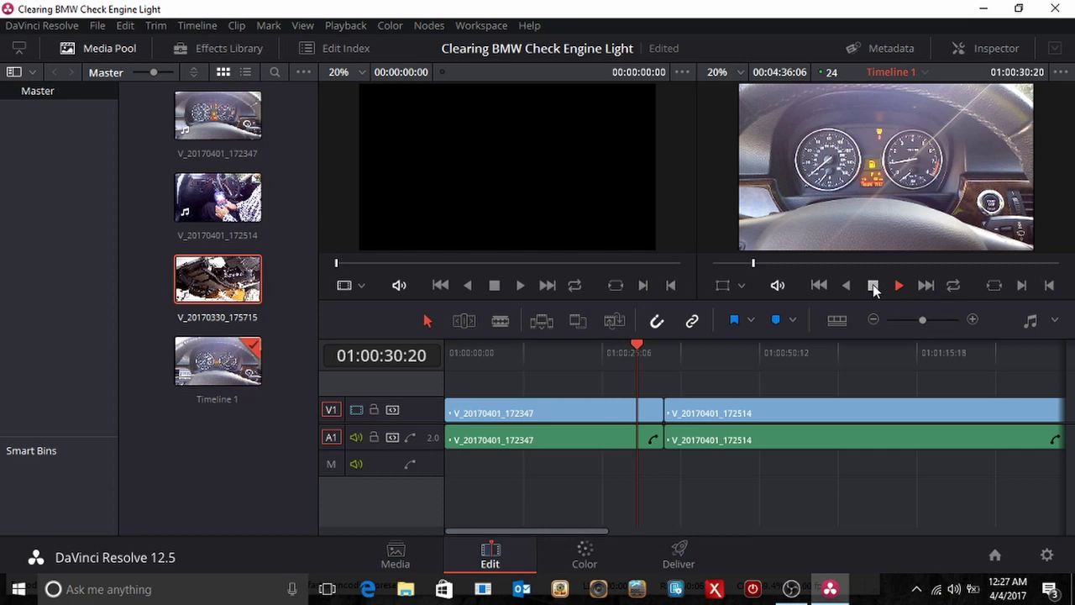
left_click(872, 287)
left_click(846, 285)
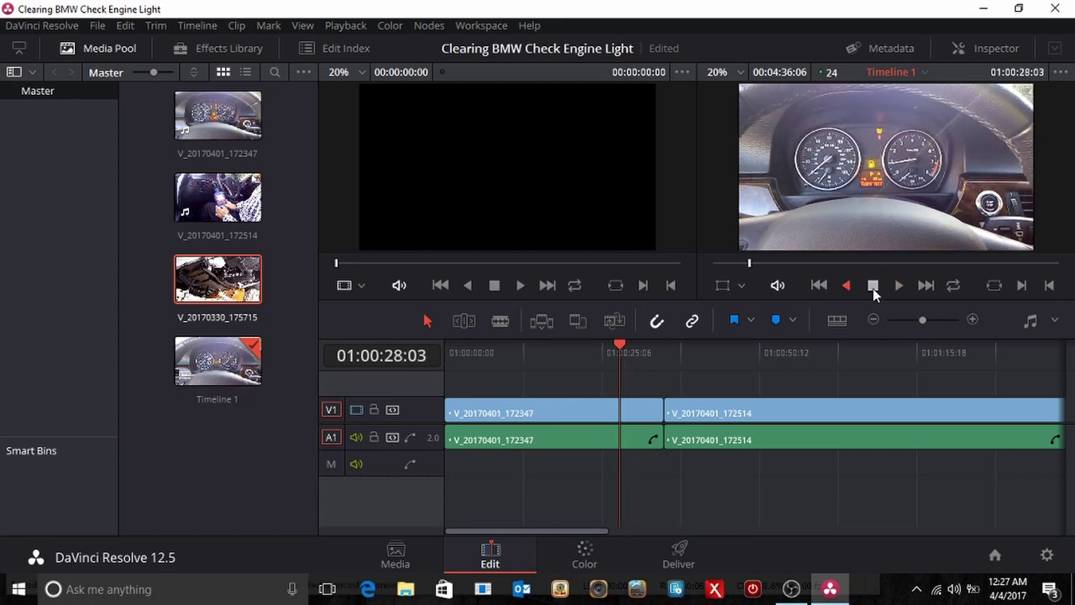
left_click(872, 287)
left_click(898, 285)
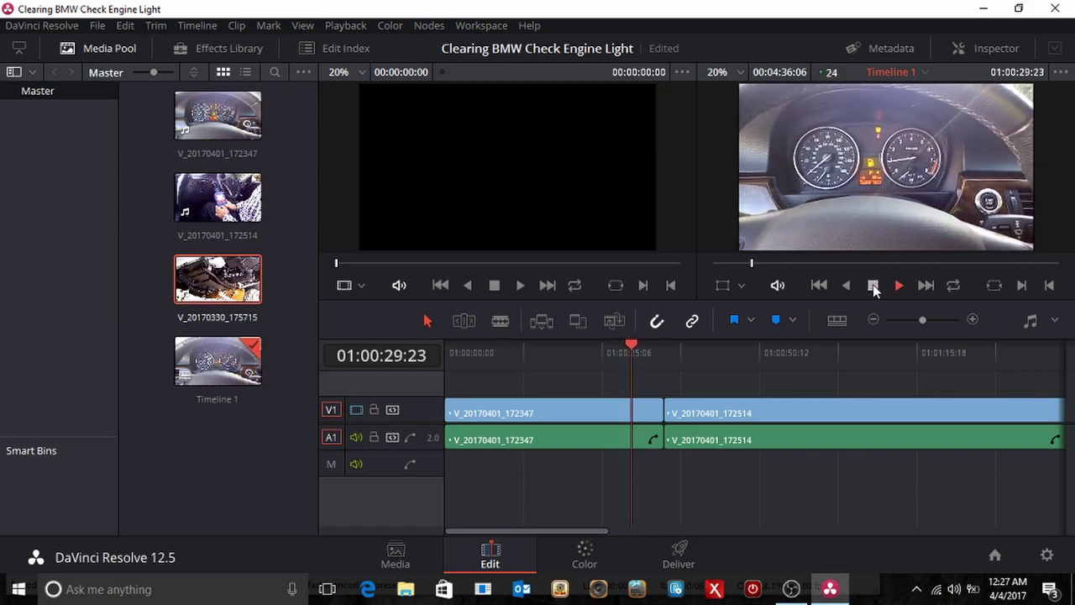
left_click(872, 287)
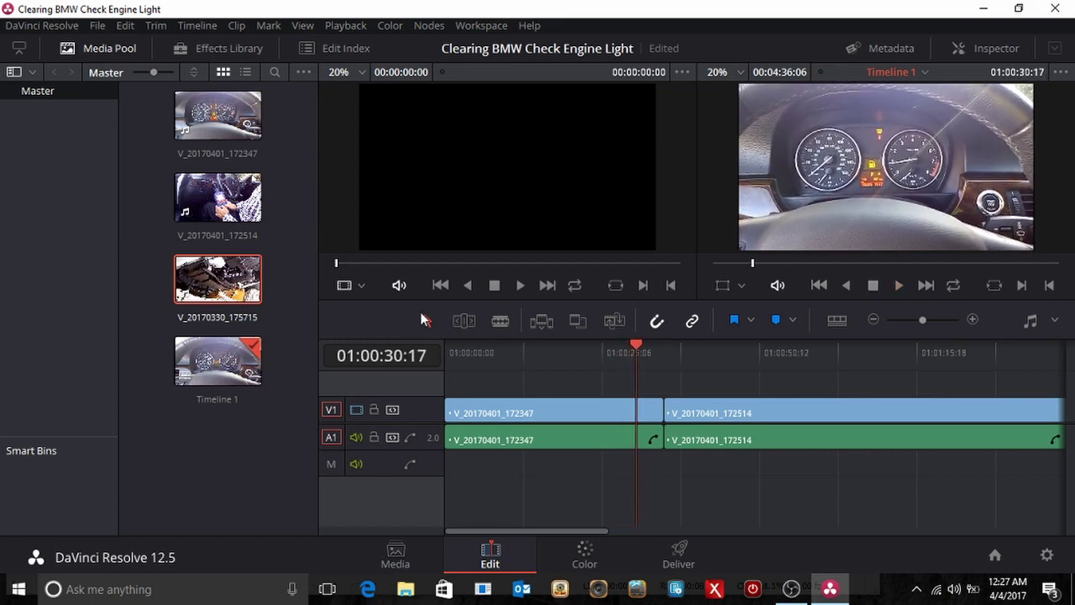
left_click(500, 321)
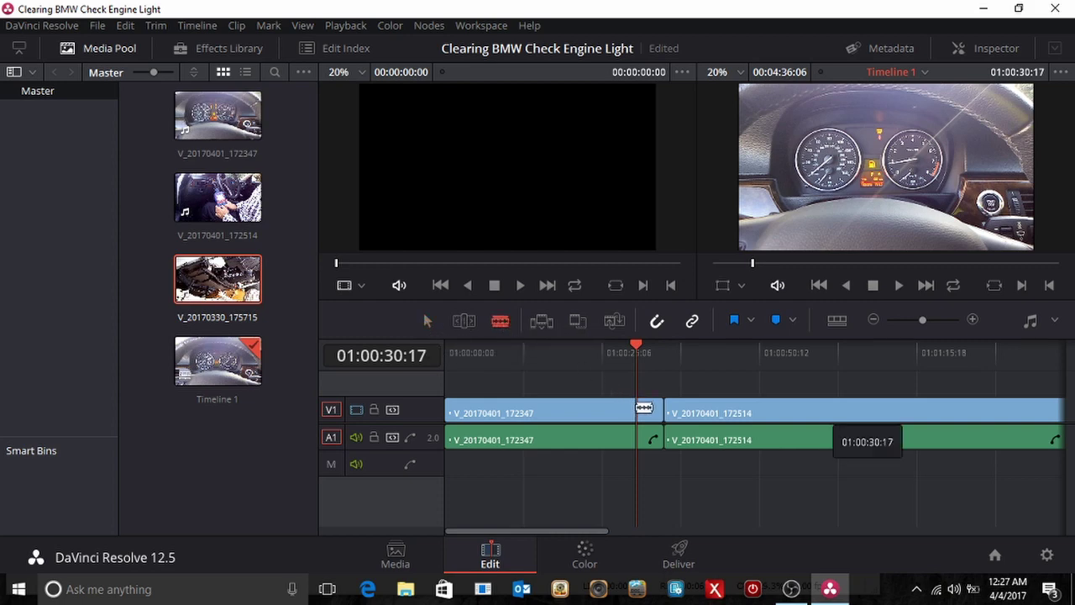
left_click(638, 408)
left_click(426, 320)
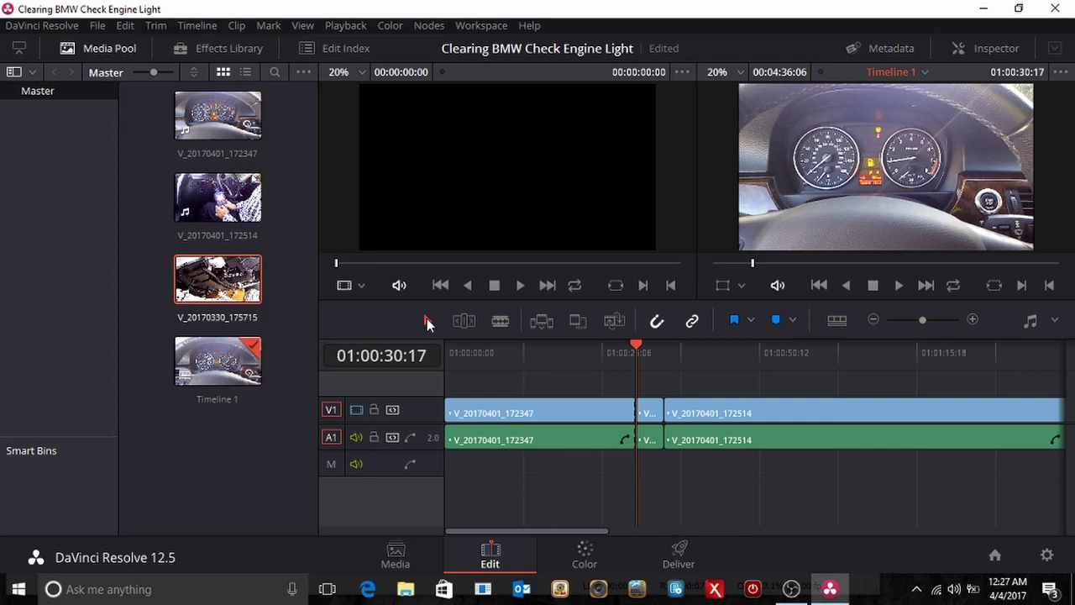
left_click(897, 287)
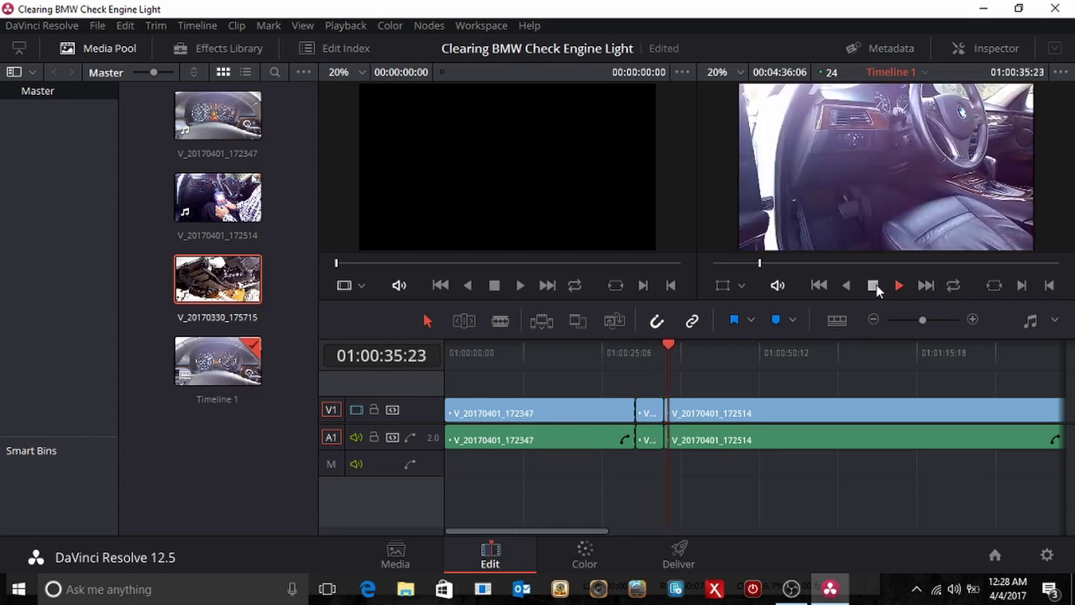
left_click(873, 287)
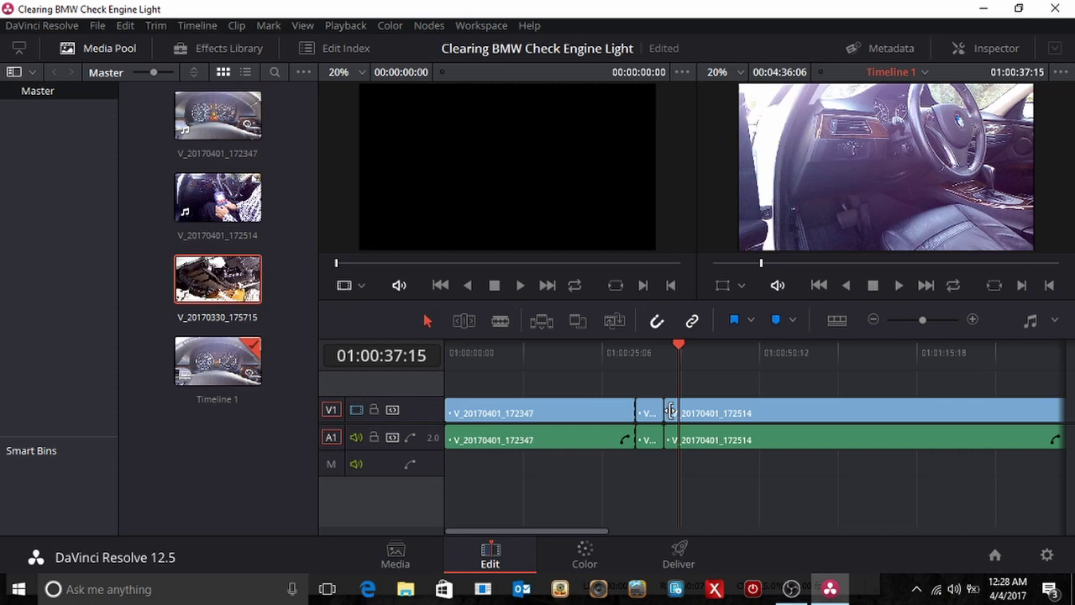
left_click(898, 287)
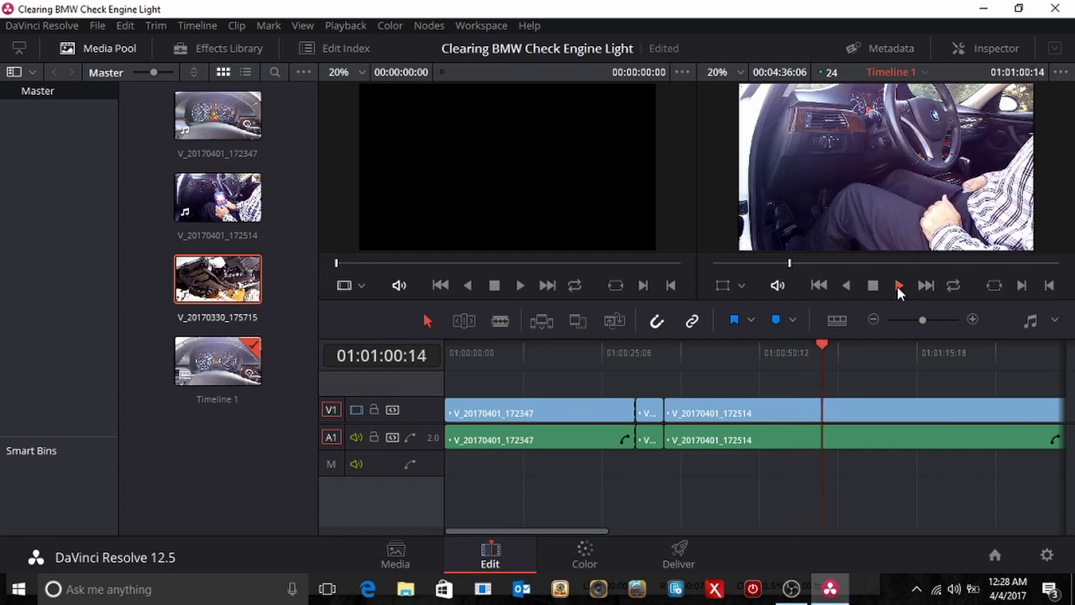
Step: Shuttle back and forth through the 172514 clip and park the playhead at 01:00:49:19
left_click(875, 287)
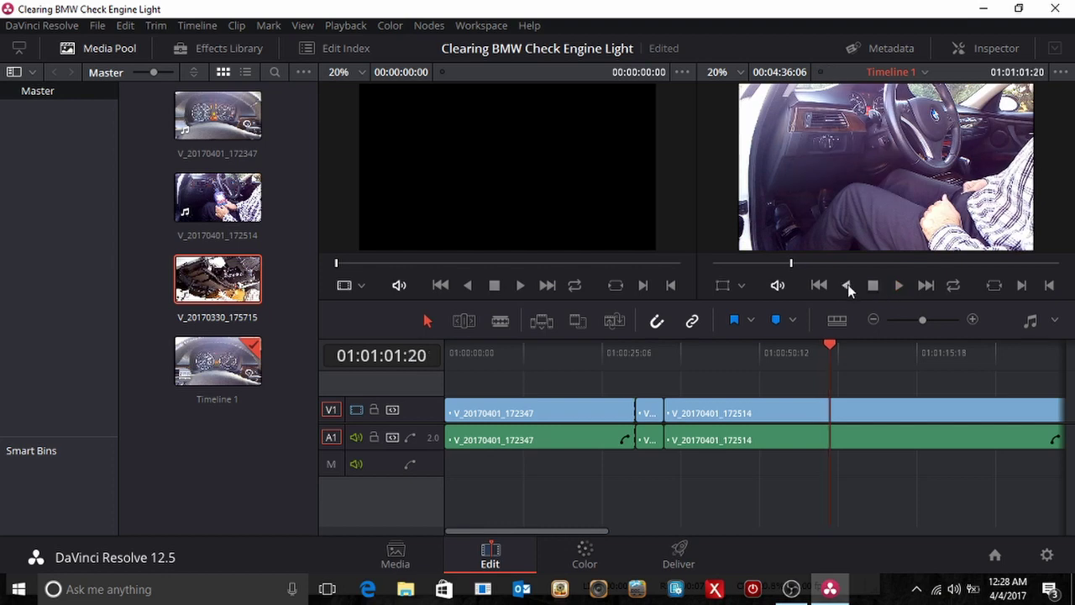
left_click(847, 284)
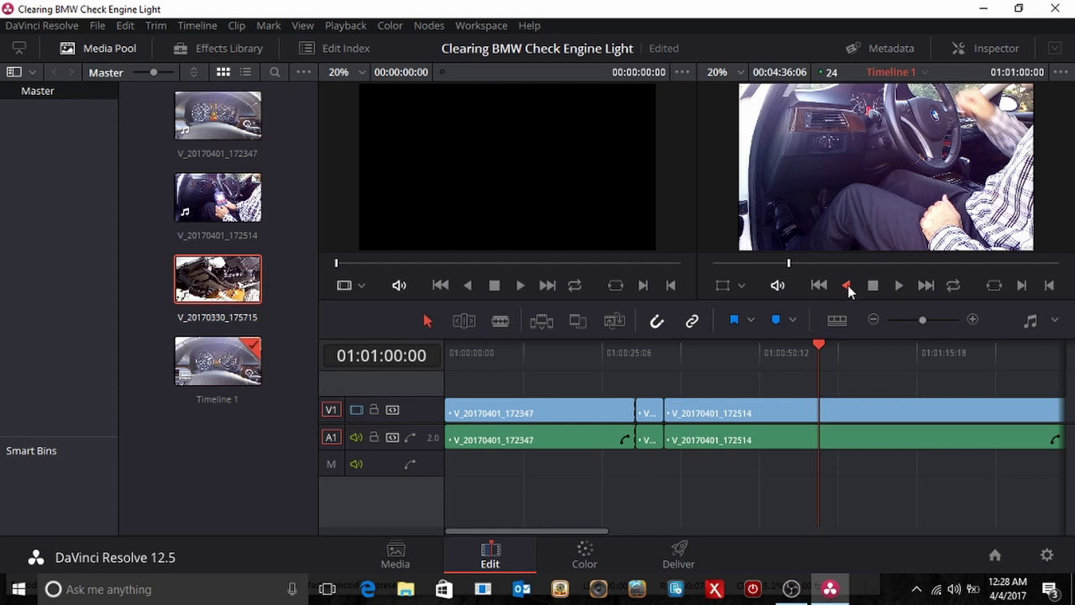
left_click(899, 287)
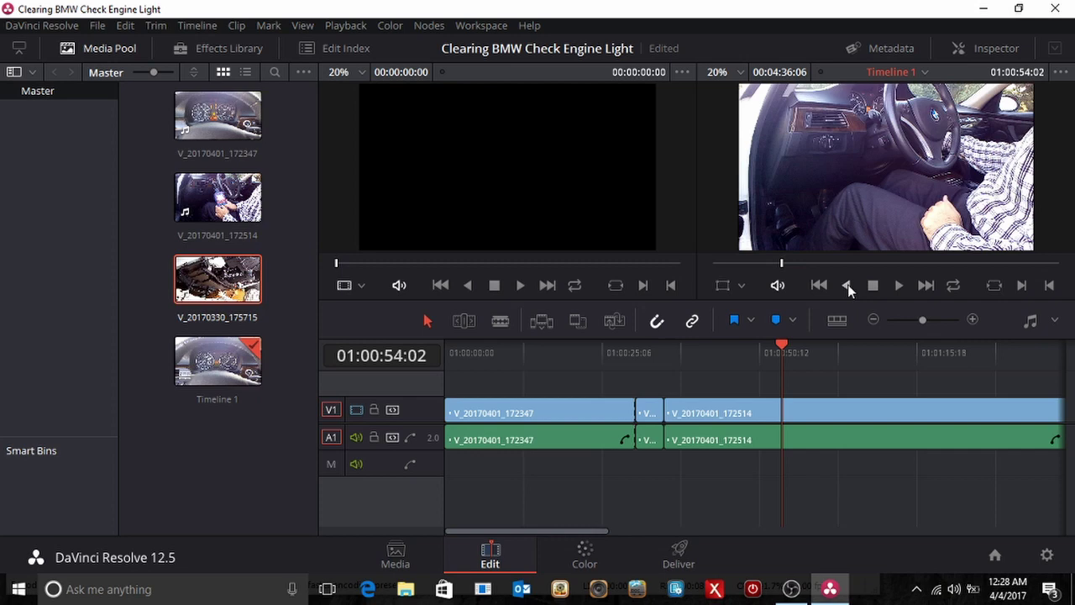
left_click(848, 284)
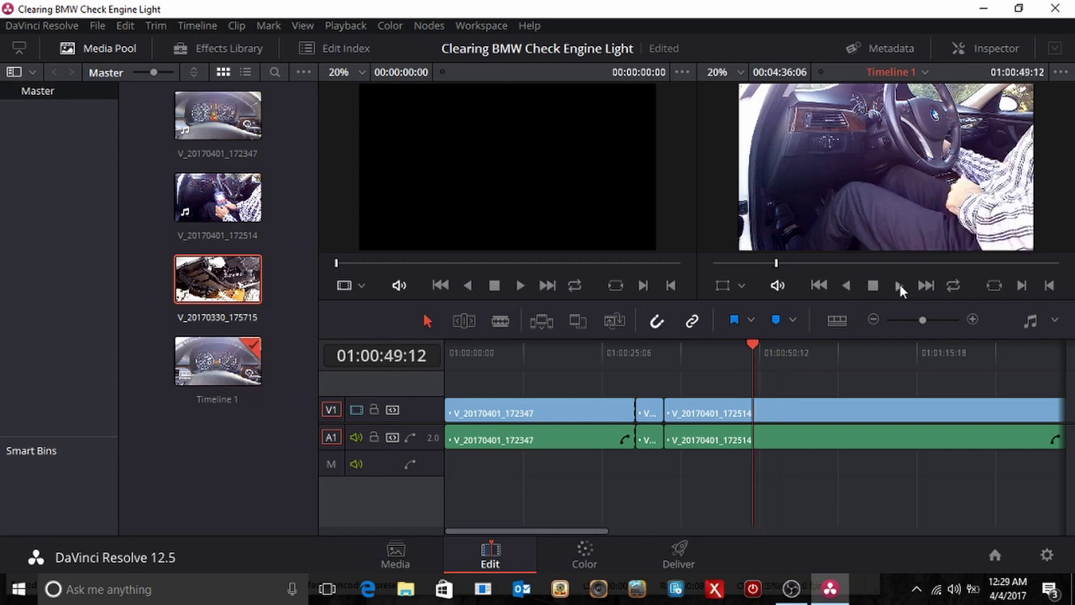
left_click(900, 284)
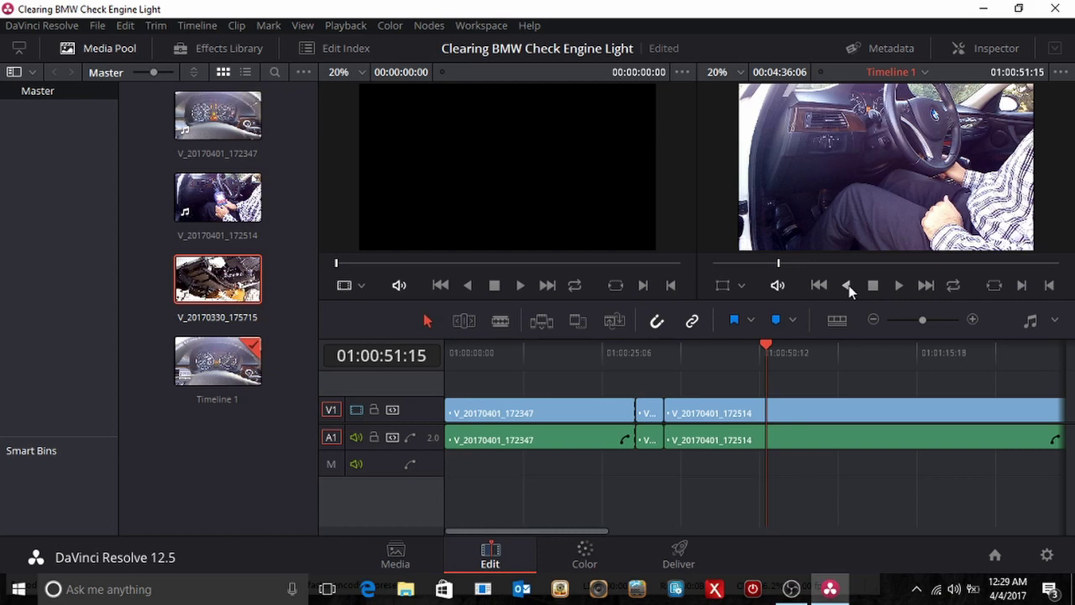
left_click(849, 285)
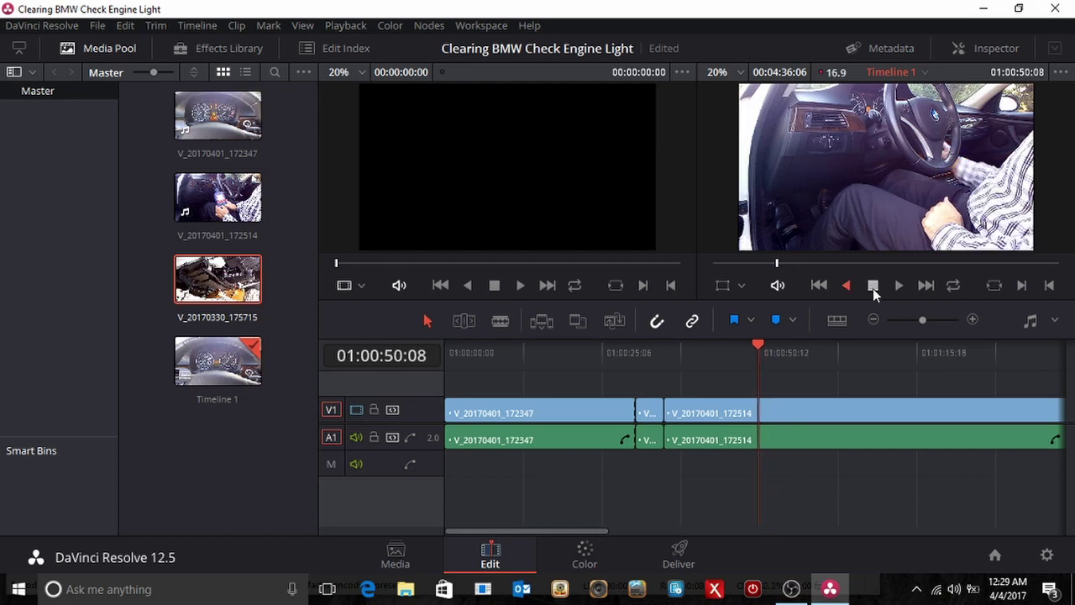
left_click(873, 288)
left_click(898, 284)
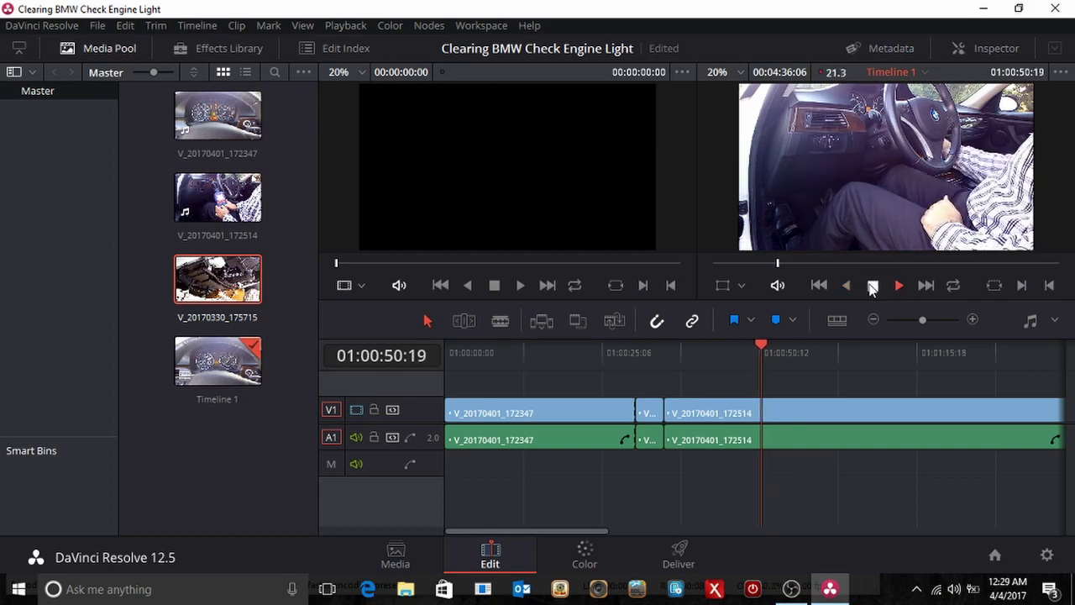
left_click(872, 288)
left_click(849, 288)
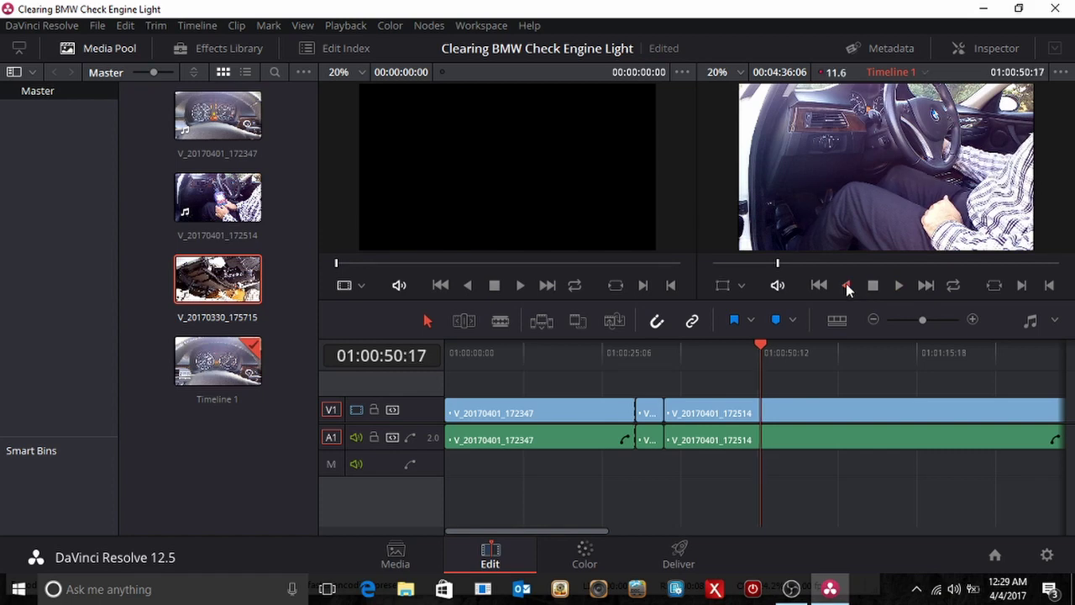
Step: Blade 172514 at 01:00:49:19, ripple delete both short pieces before it, and replay the new join
left_click(501, 322)
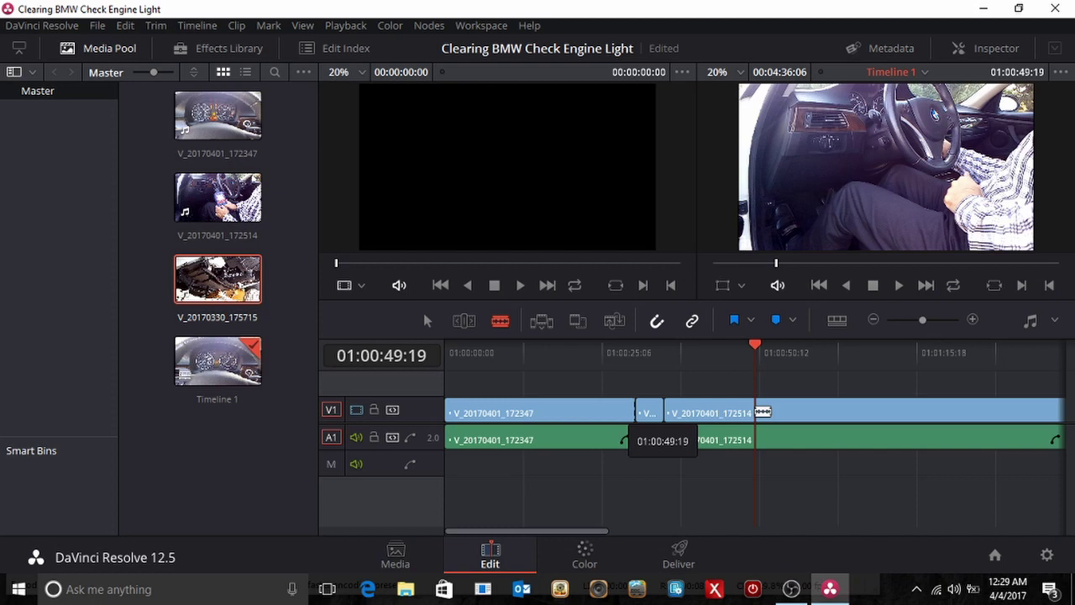
left_click(756, 413)
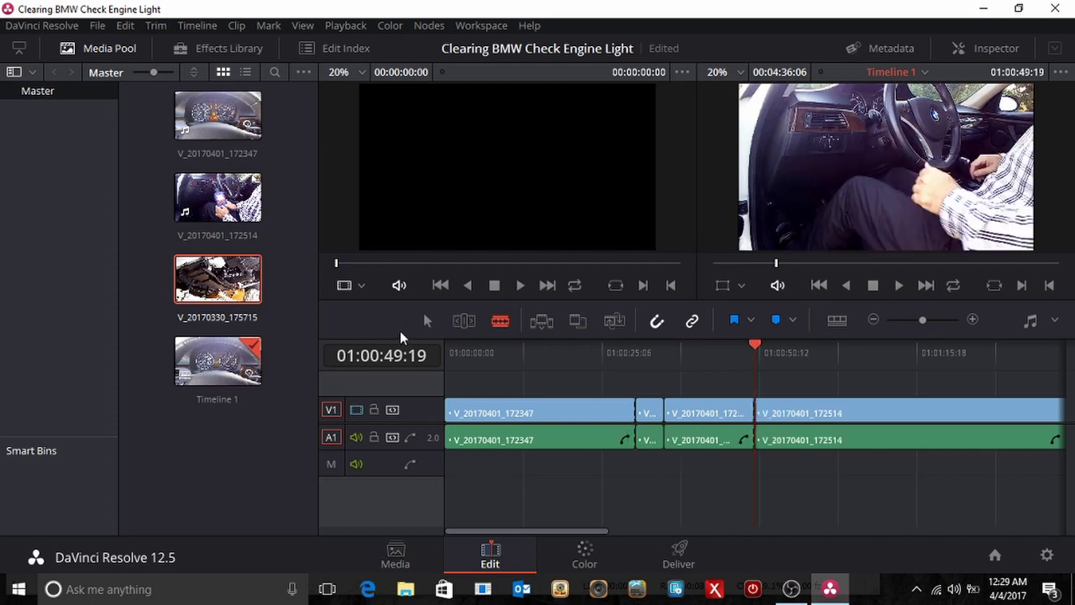
left_click(650, 416)
key("Delete")
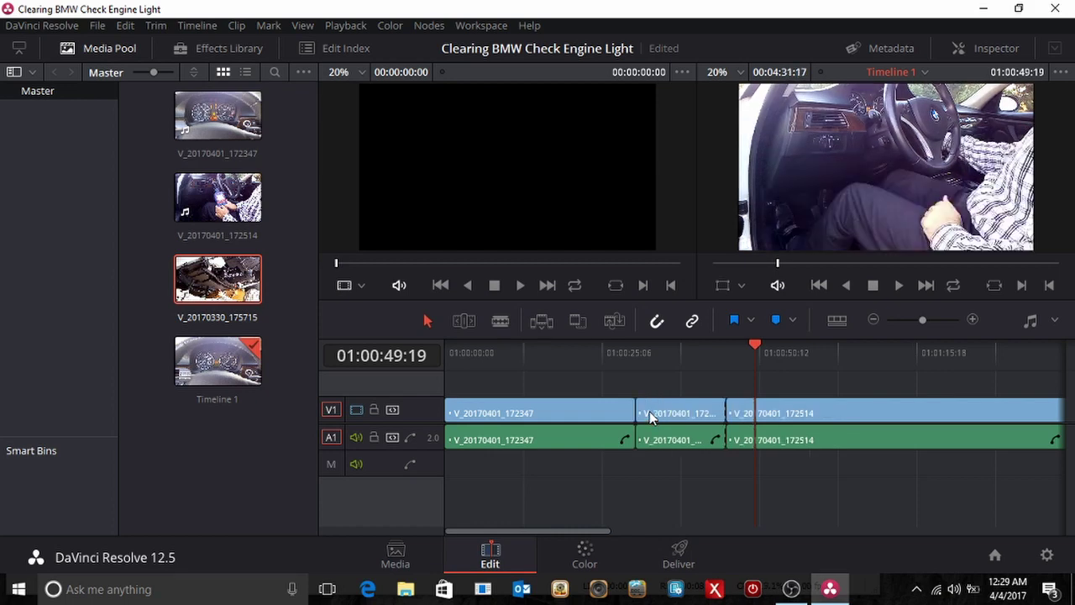
left_click(651, 416)
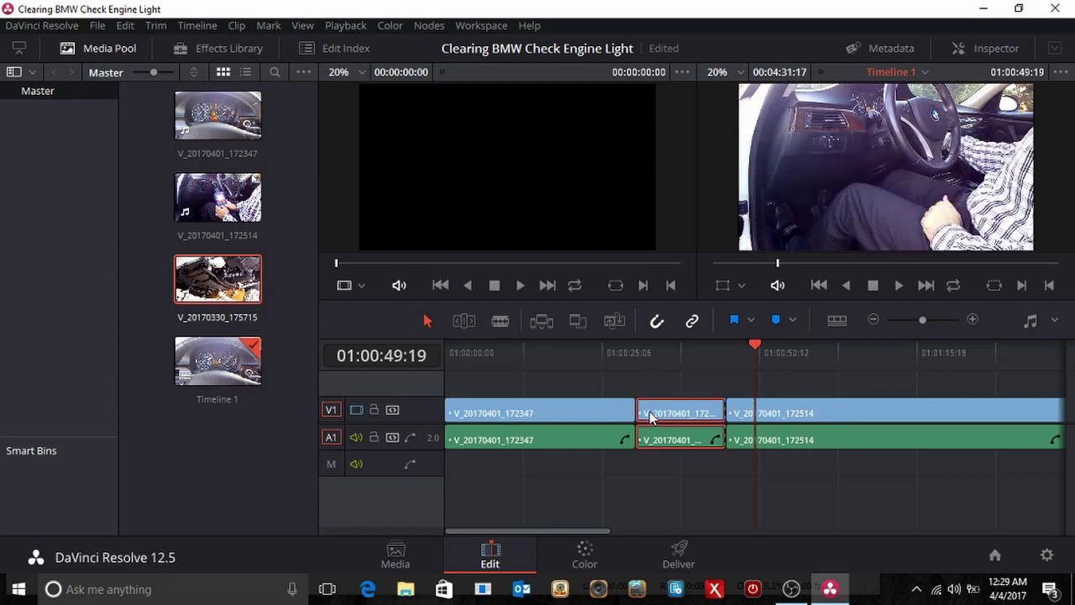
key("Delete")
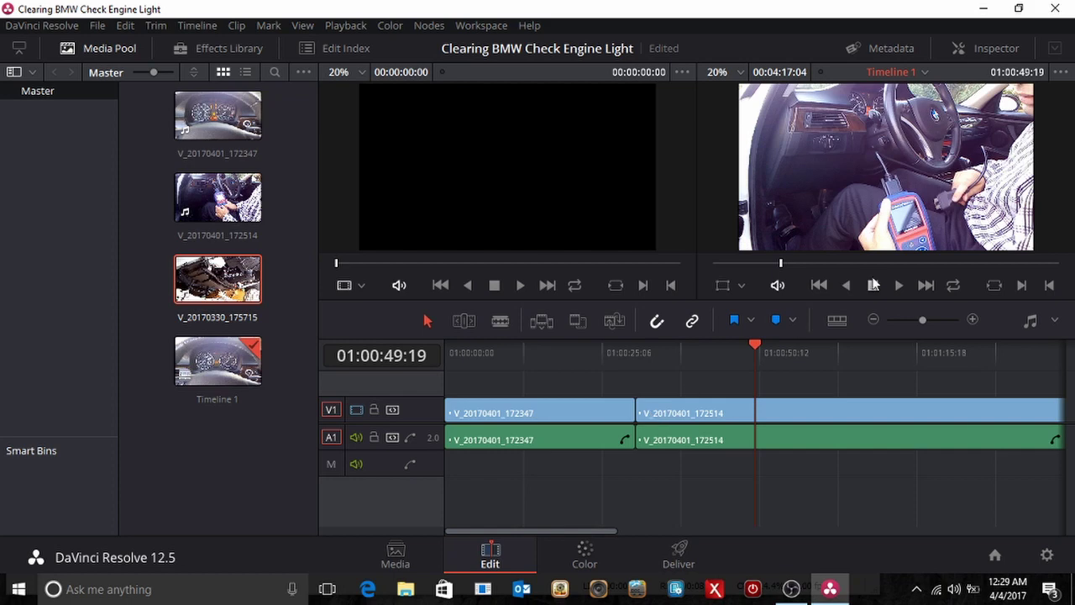
left_click(821, 286)
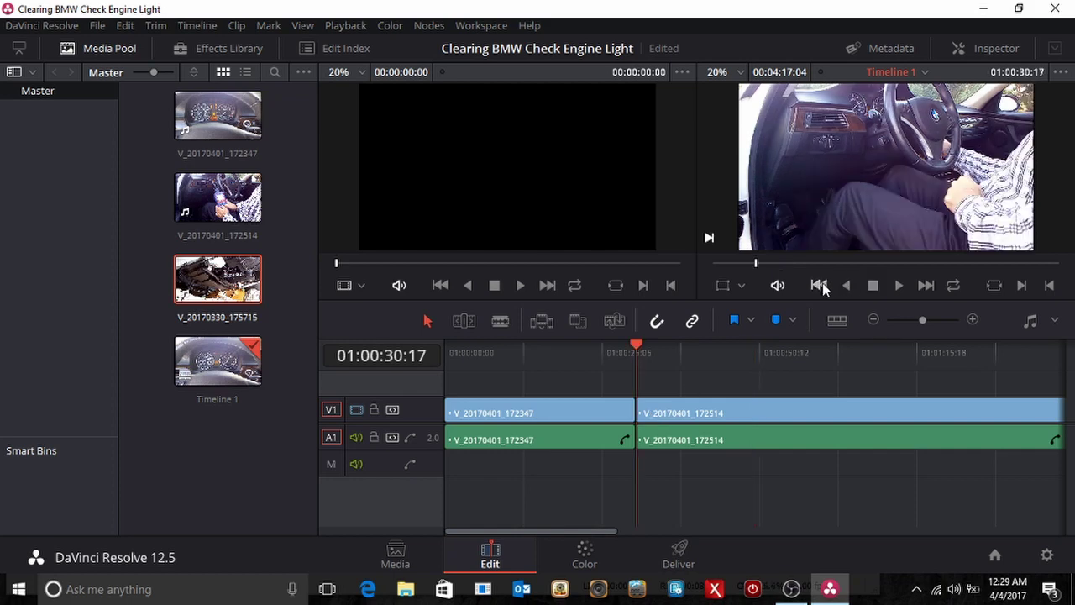
left_click(898, 286)
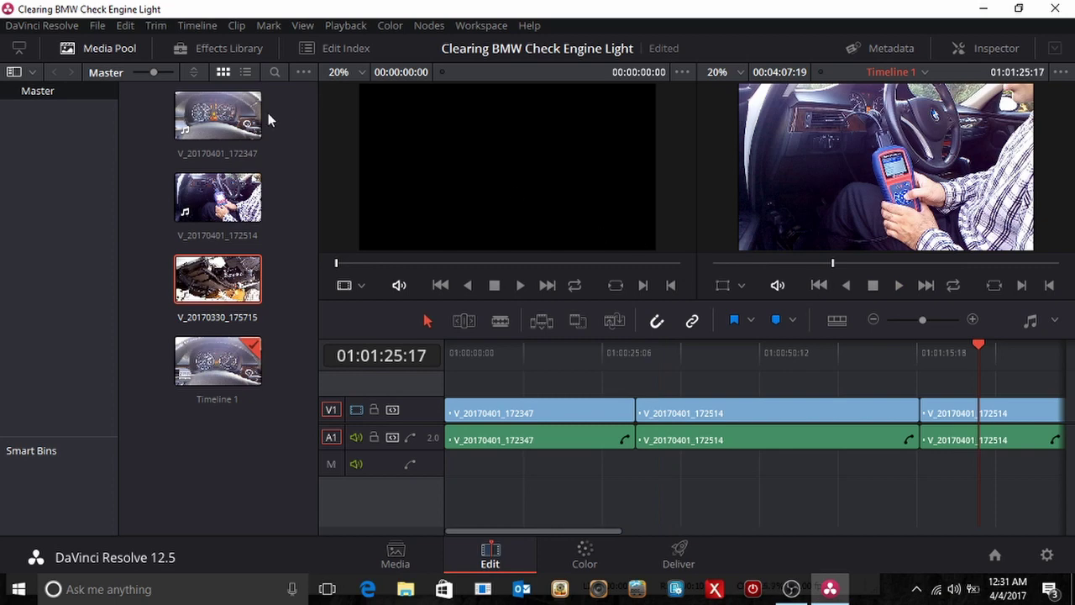
Step: Undo, then redo, the ripple delete of the 172514 section after 01:01:16:08 to compare
left_click(125, 25)
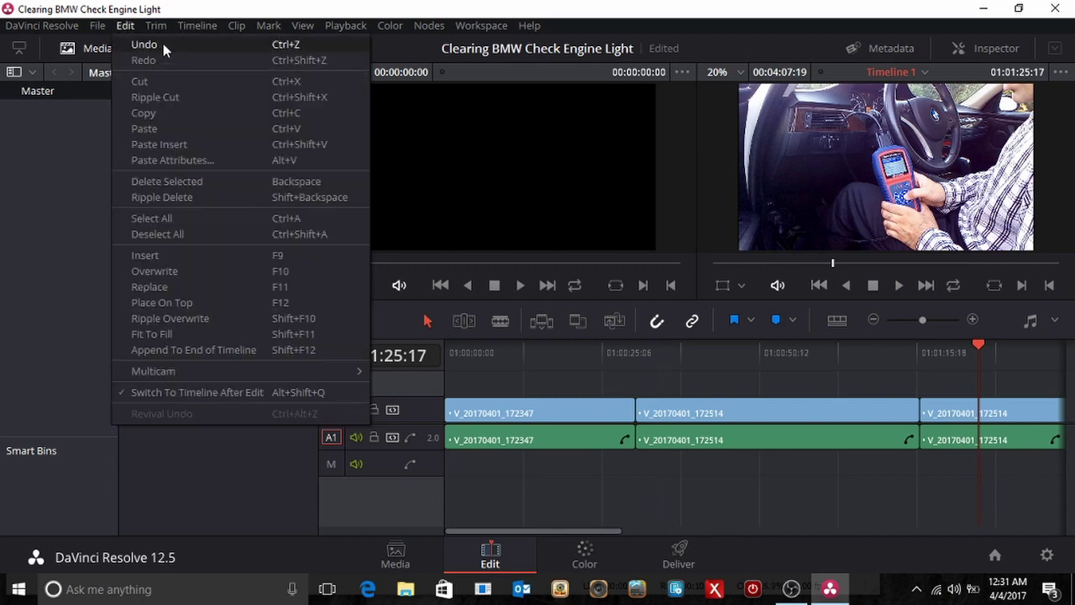
left_click(163, 44)
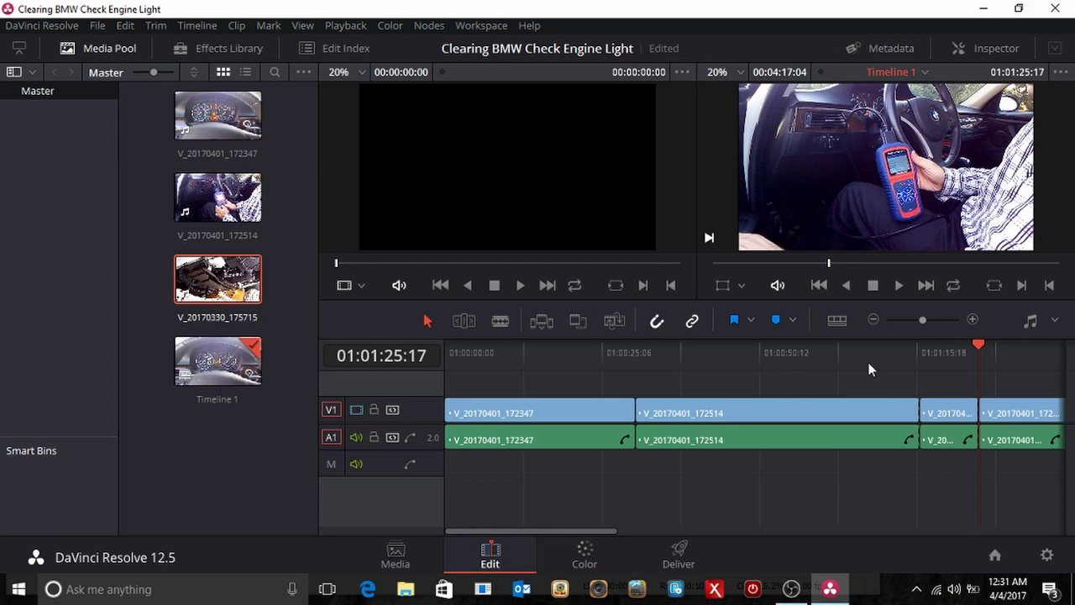
left_click(136, 28)
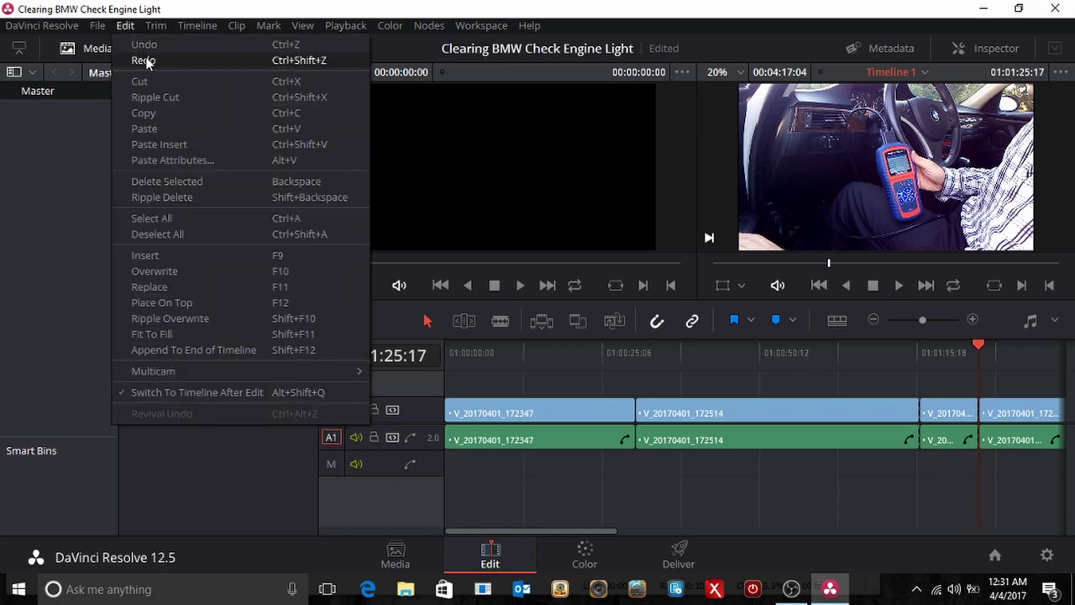
left_click(146, 60)
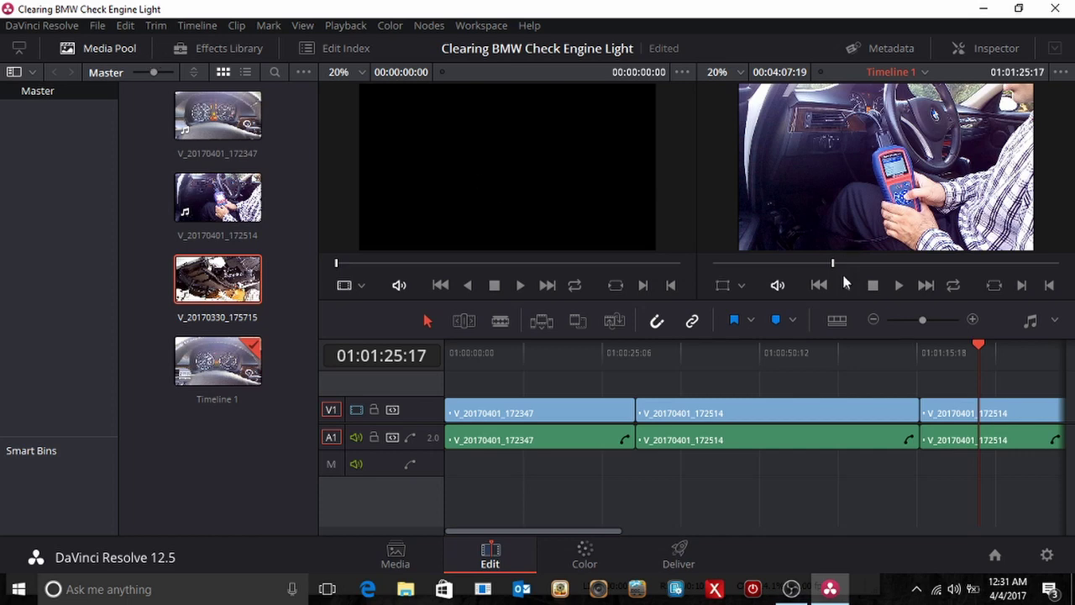
Step: Play and scrub through the end of the 172514 clip, stopping at 01:03:31:22
left_click(819, 285)
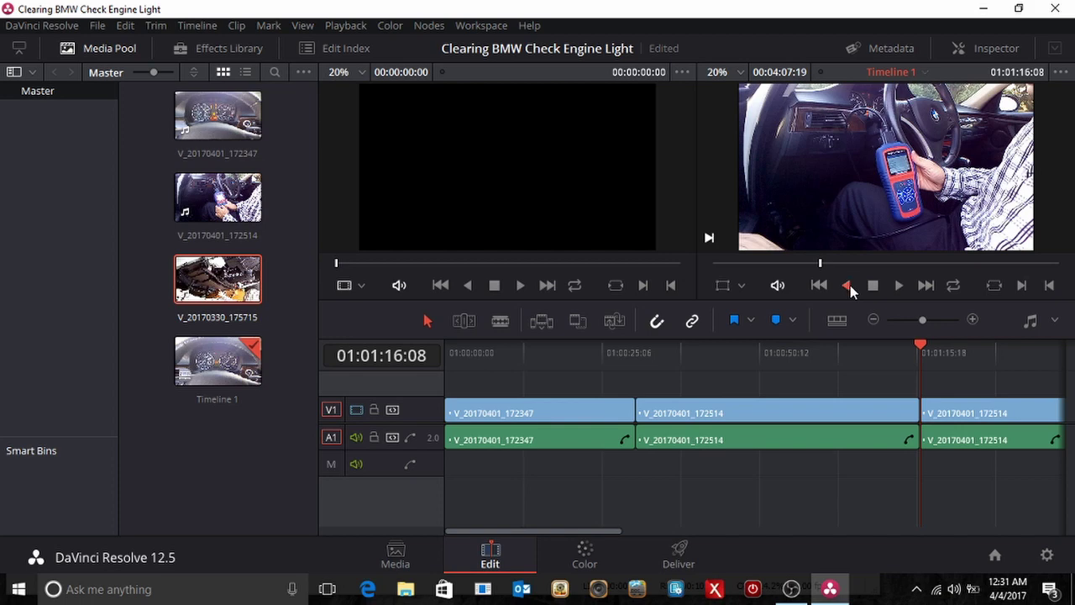
left_click(847, 286)
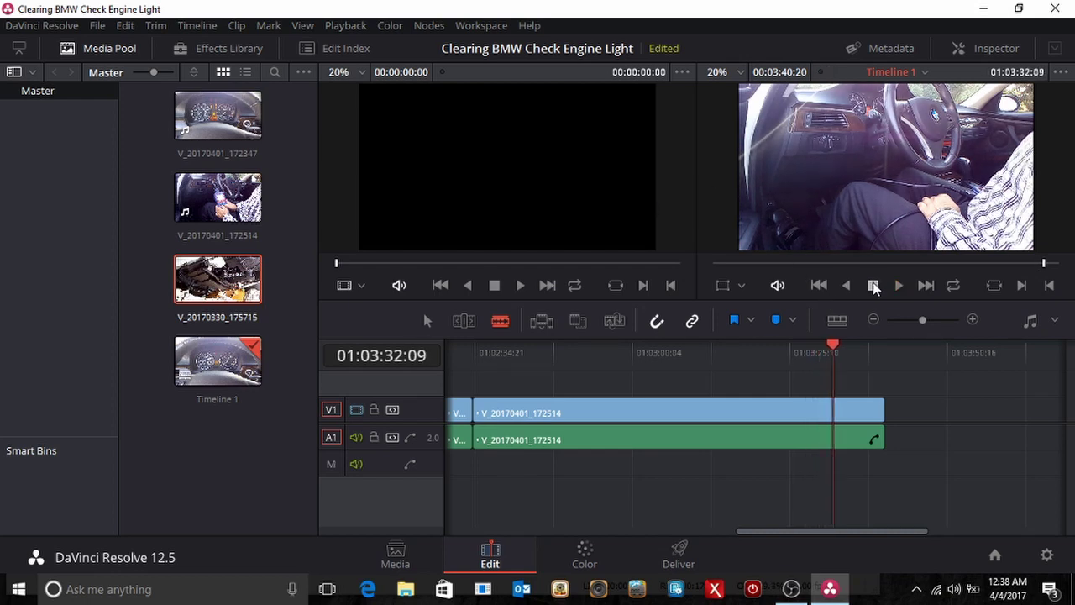
key("space")
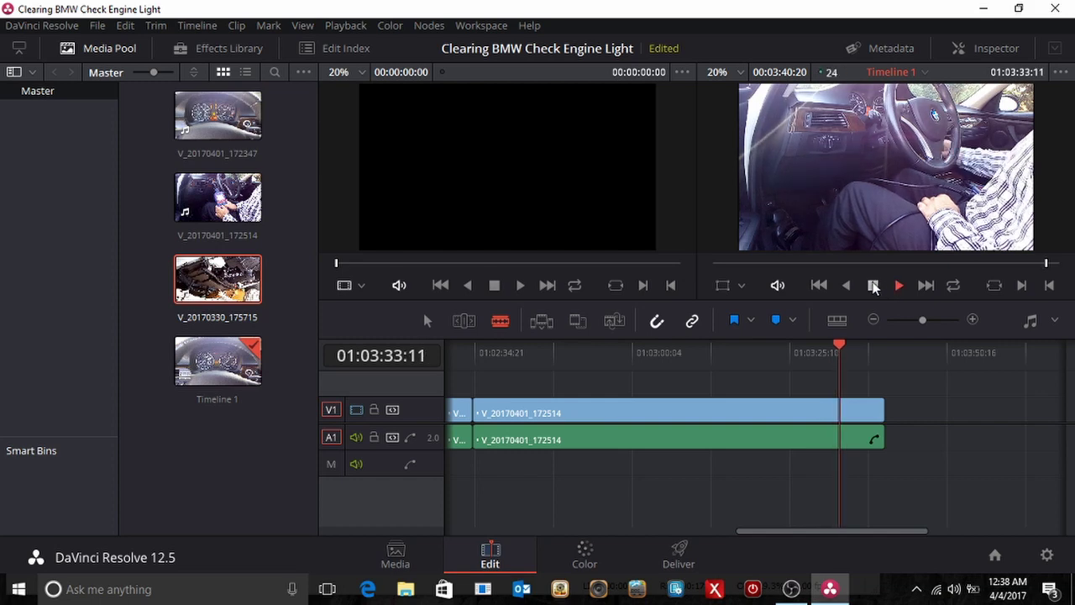
left_click(874, 287)
key("j")
left_click(874, 286)
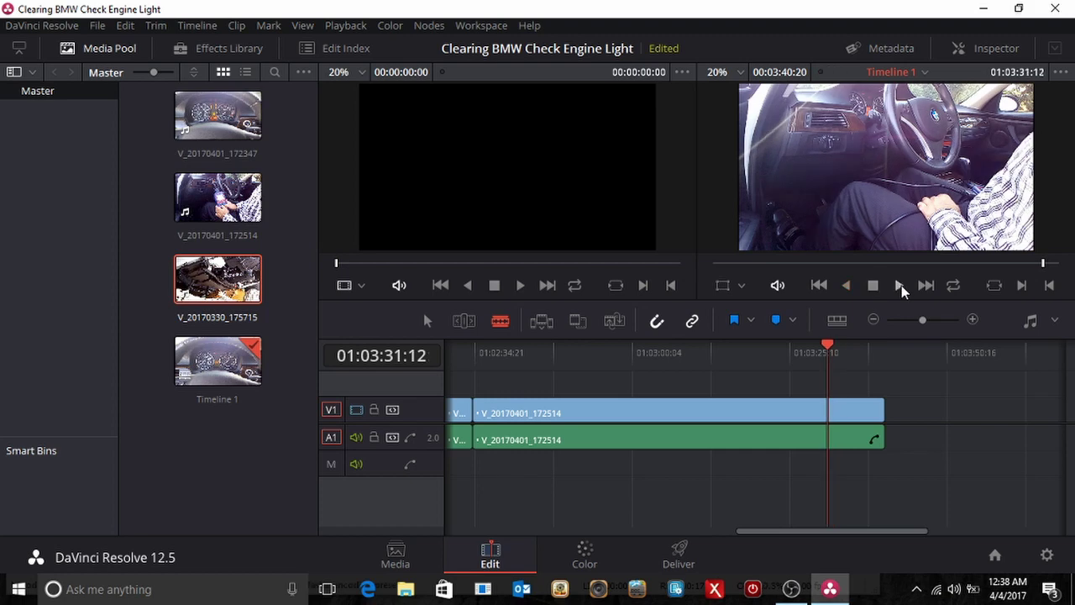
left_click(899, 287)
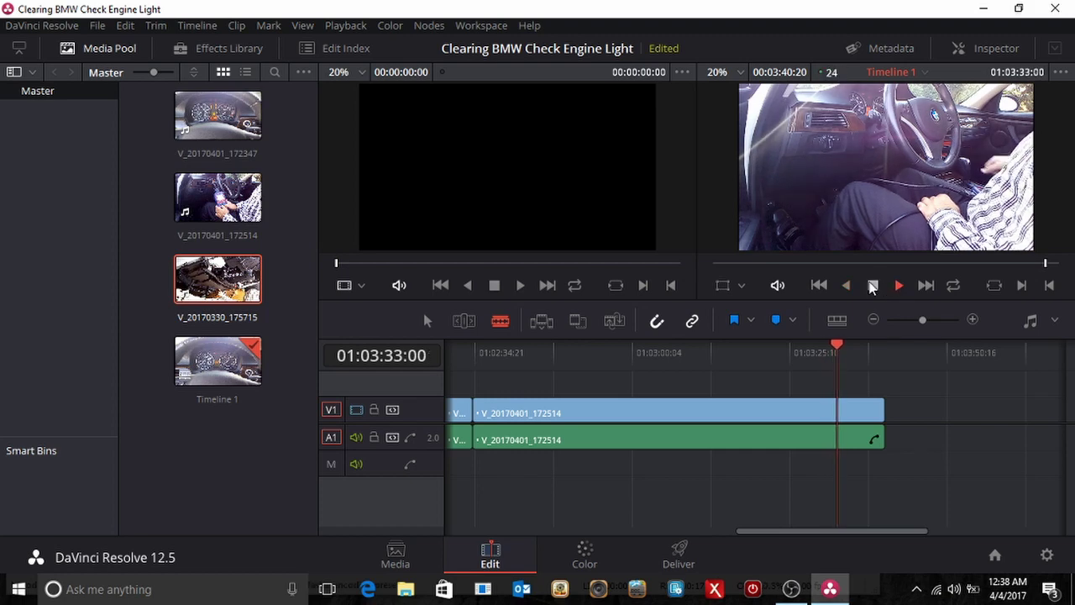
left_click(873, 287)
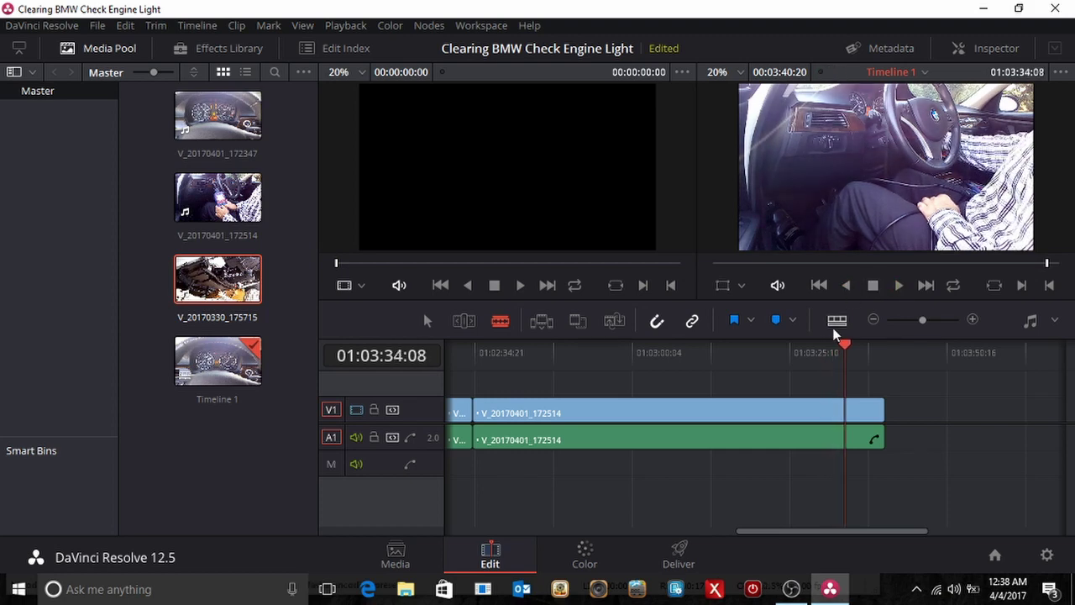
left_click_drag(845, 350, 800, 349)
left_click(901, 287)
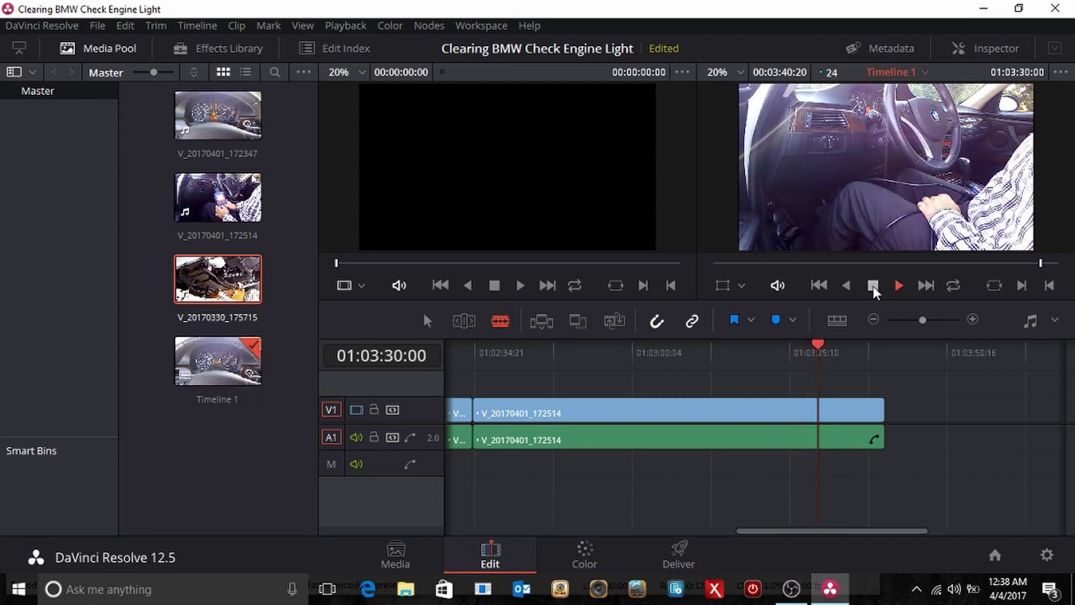
left_click(873, 286)
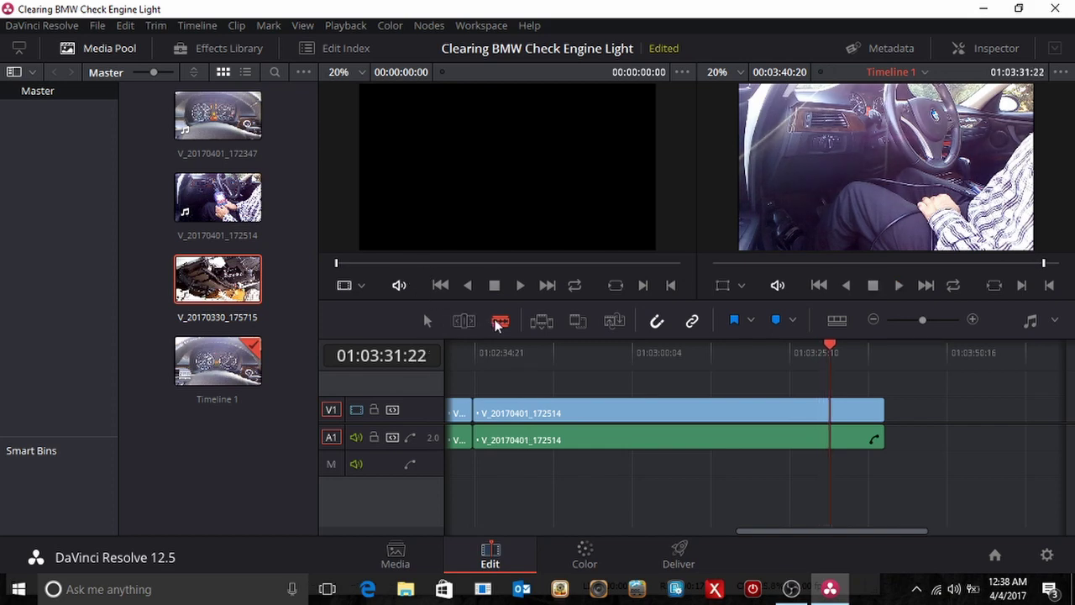
Step: Split the last clip at 01:03:31:22 with the Blade and preview the split-off tail
left_click(838, 410)
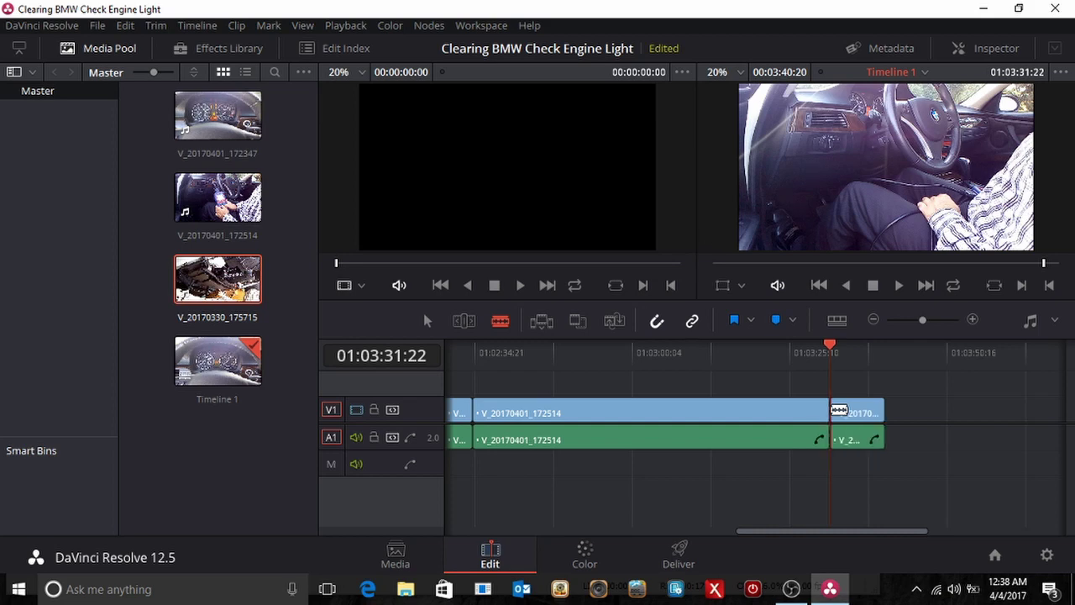
left_click(899, 287)
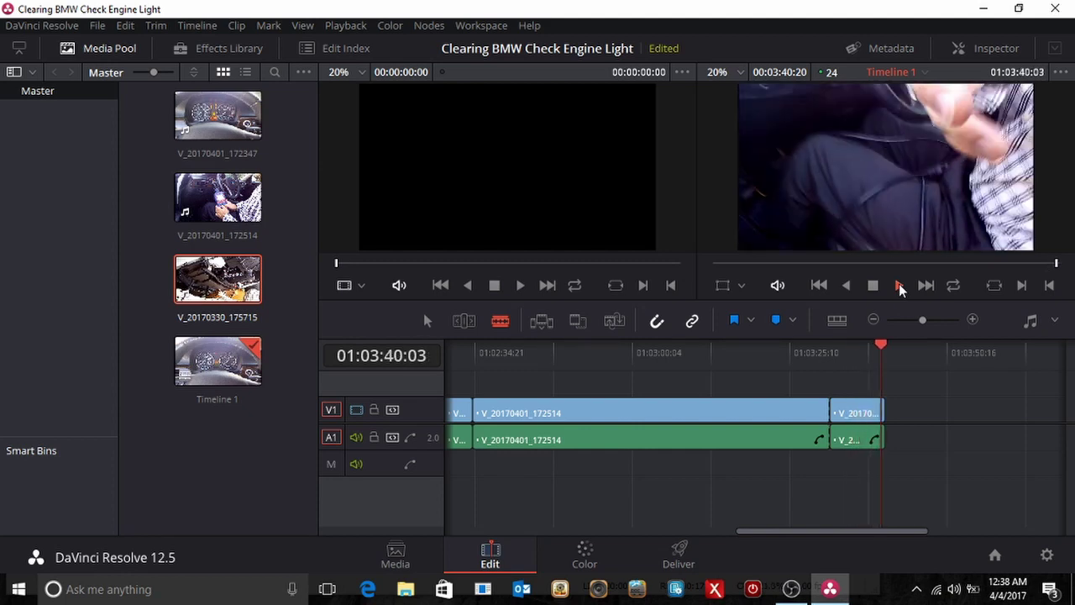
left_click(898, 285)
Step: Select and delete the leftover tail so the timeline ends at 01:03:31:22
left_click(427, 321)
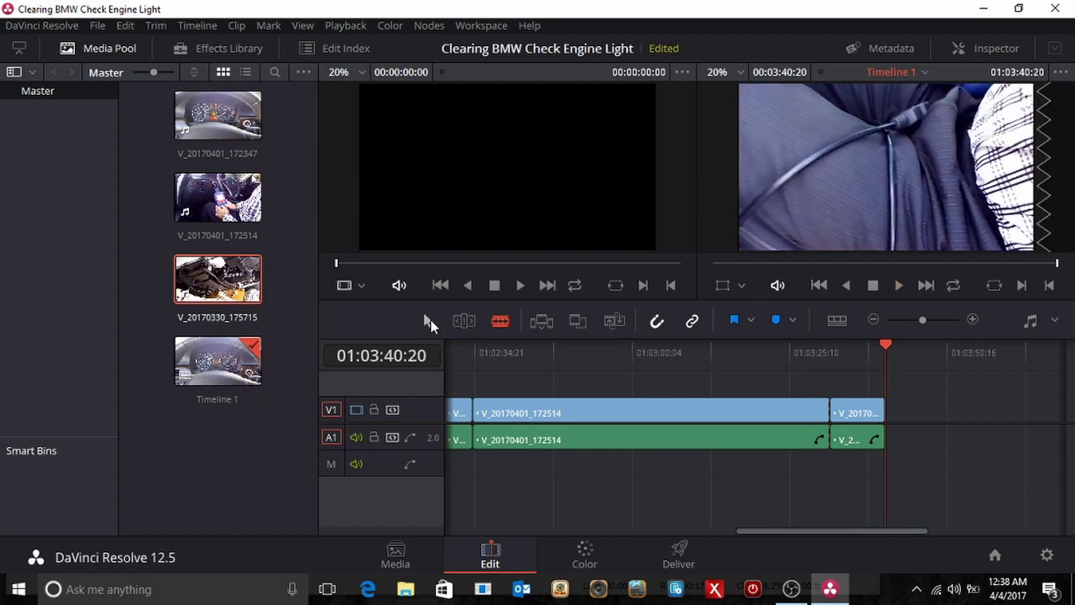
left_click(855, 413)
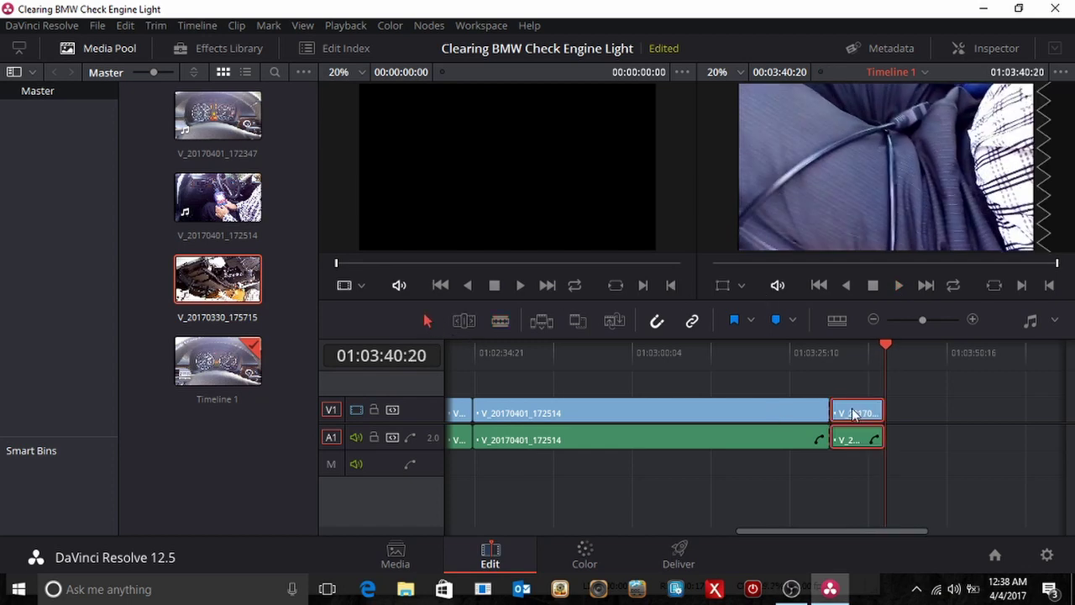
key("Delete")
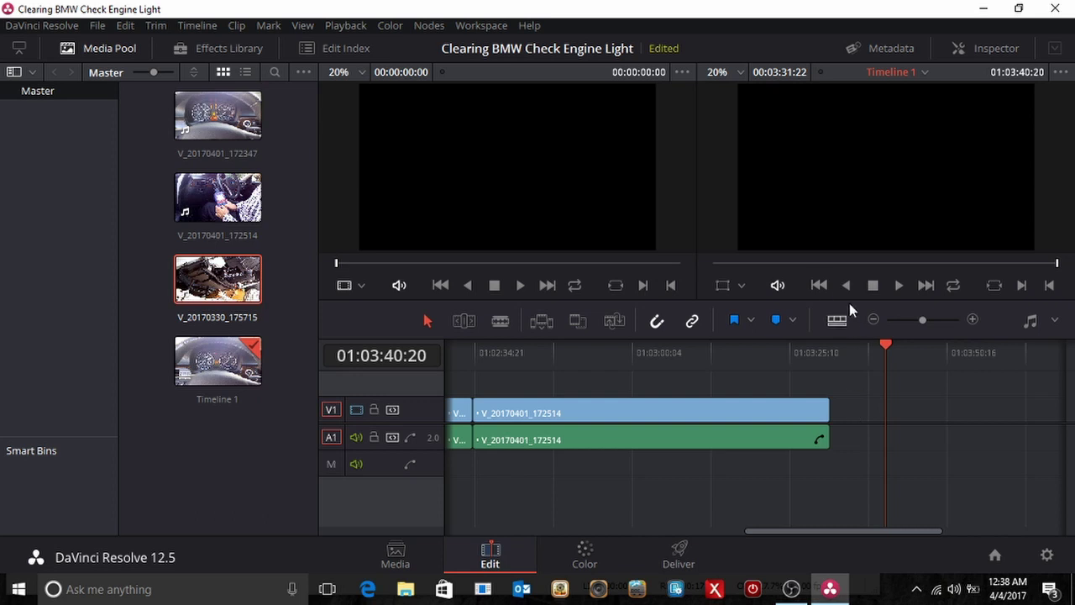
left_click(819, 285)
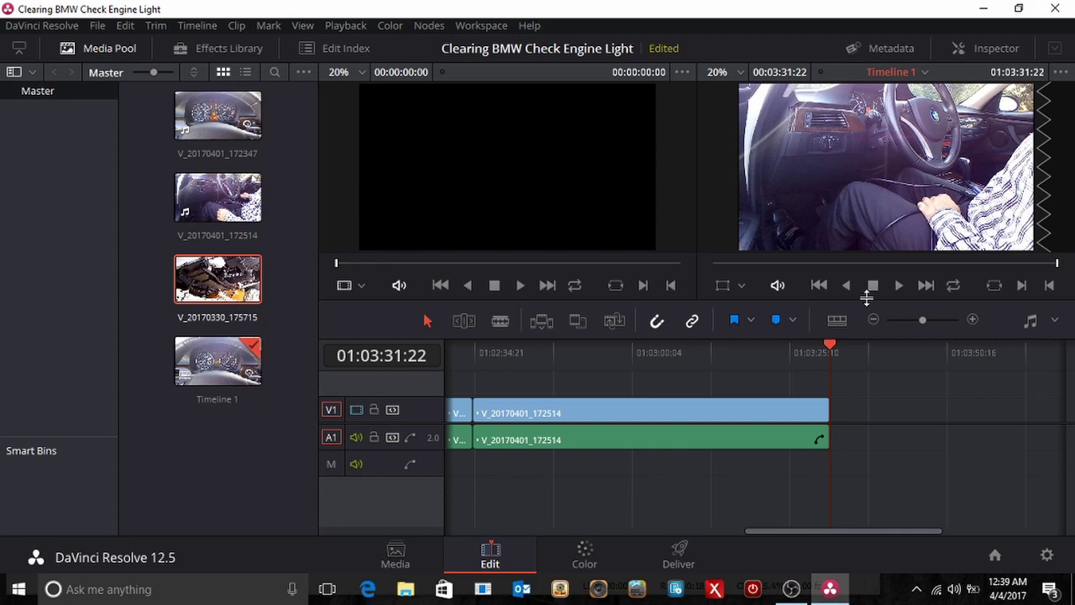
Step: Step back through each edit point to the timeline start at 01:00:00:00
left_click(819, 285)
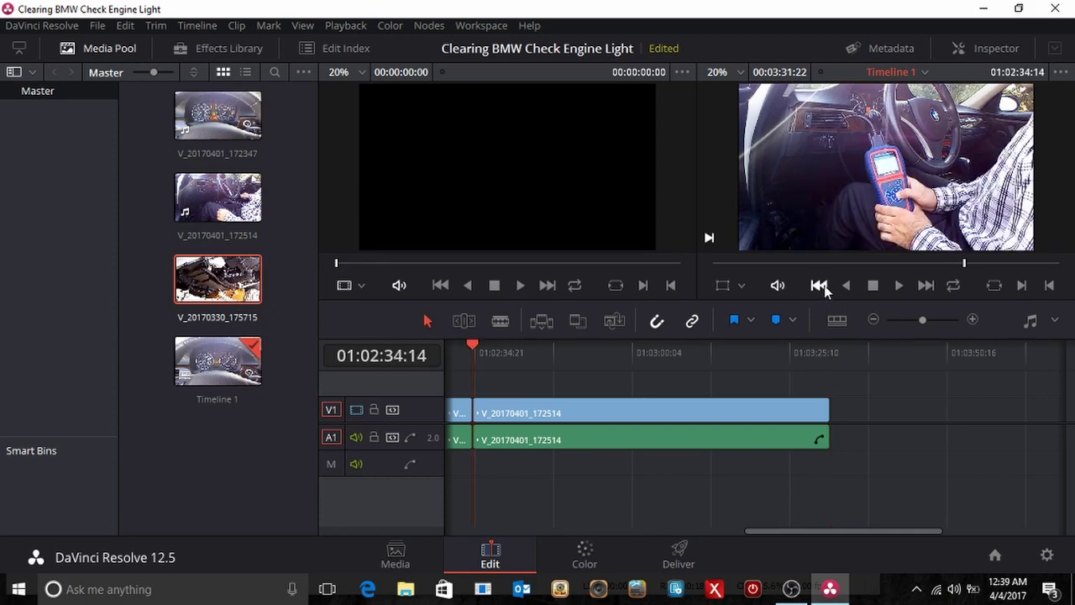
left_click(819, 285)
left_click(819, 285)
left_click(822, 286)
left_click(821, 286)
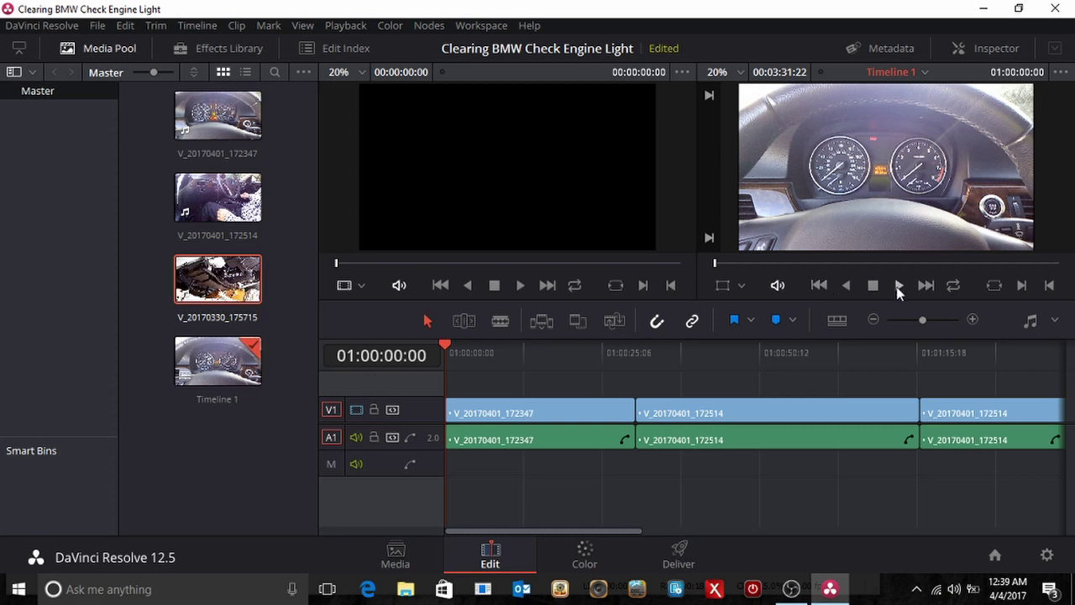
Step: On the Deliver page, apply the YouTube 720p render preset
left_click(587, 558)
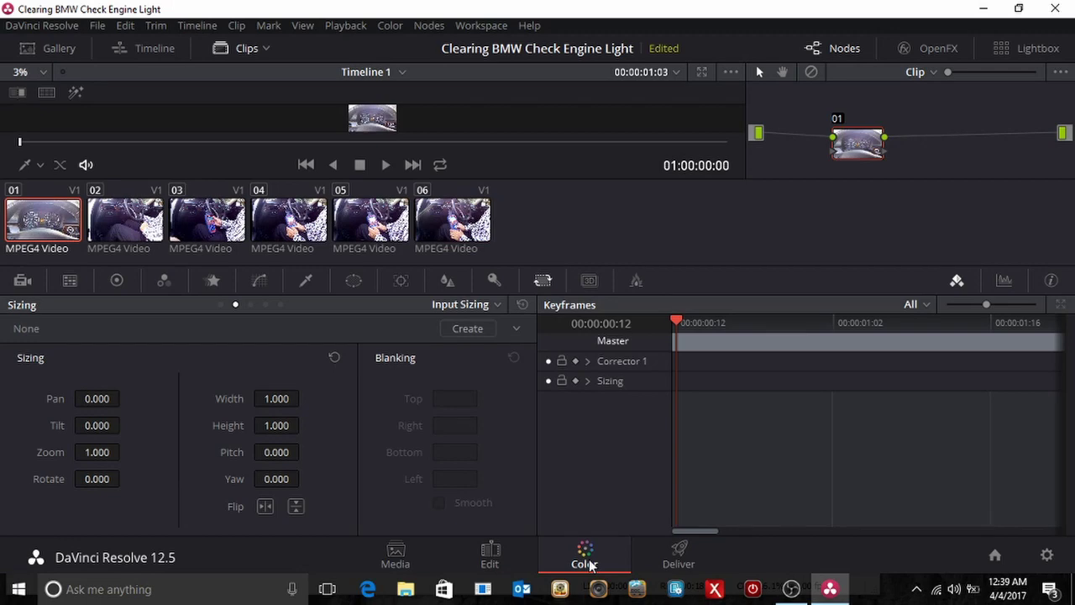
left_click(677, 556)
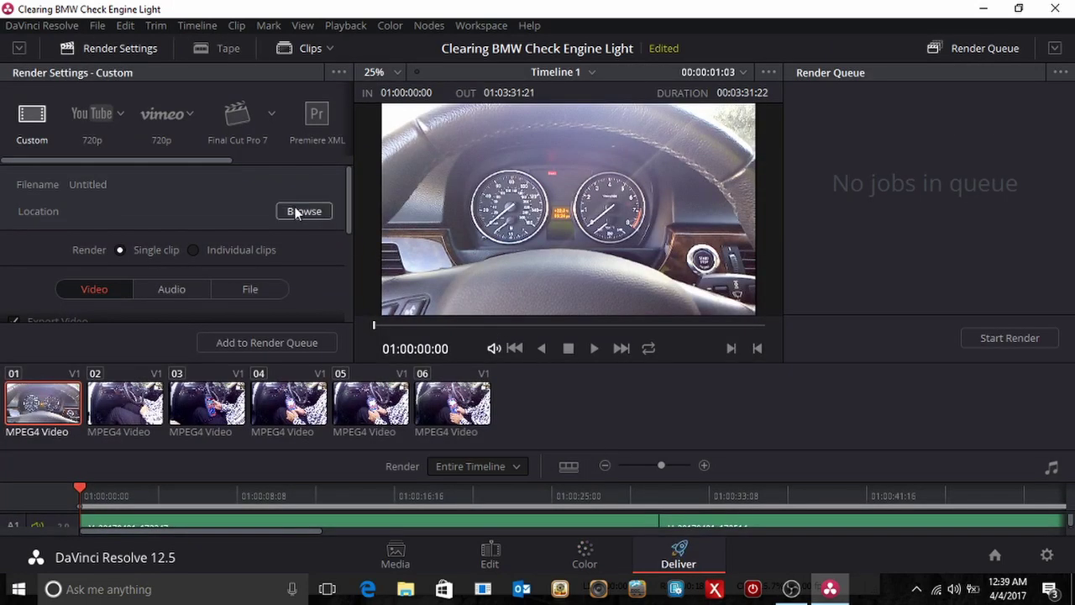
left_click(97, 114)
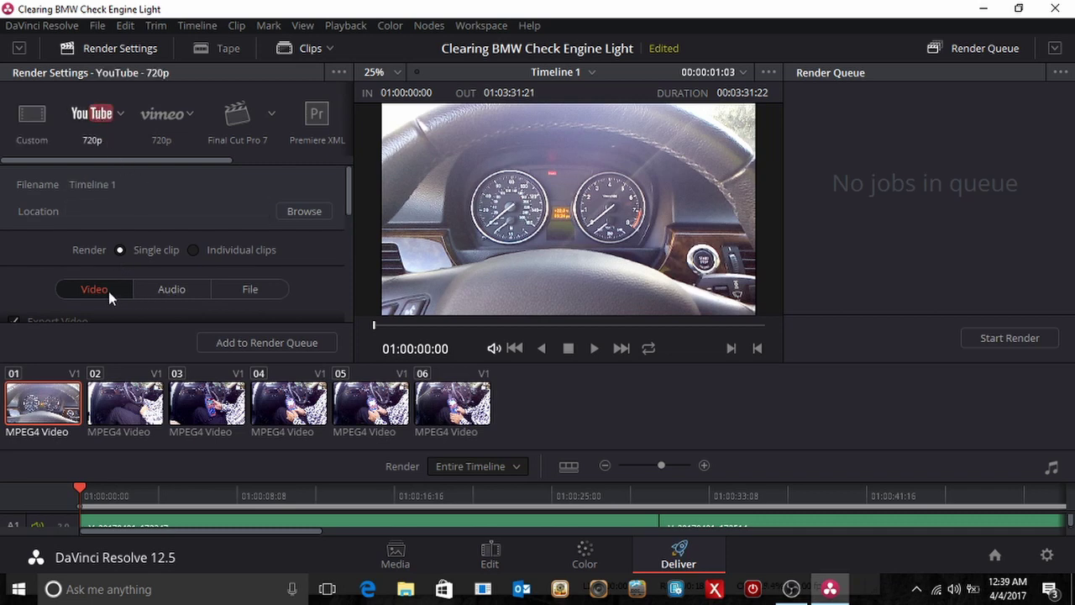
Step: Set the output file name to 'Clearing Check Engine Light'
left_click(238, 289)
left_click_drag(353, 189, 349, 232)
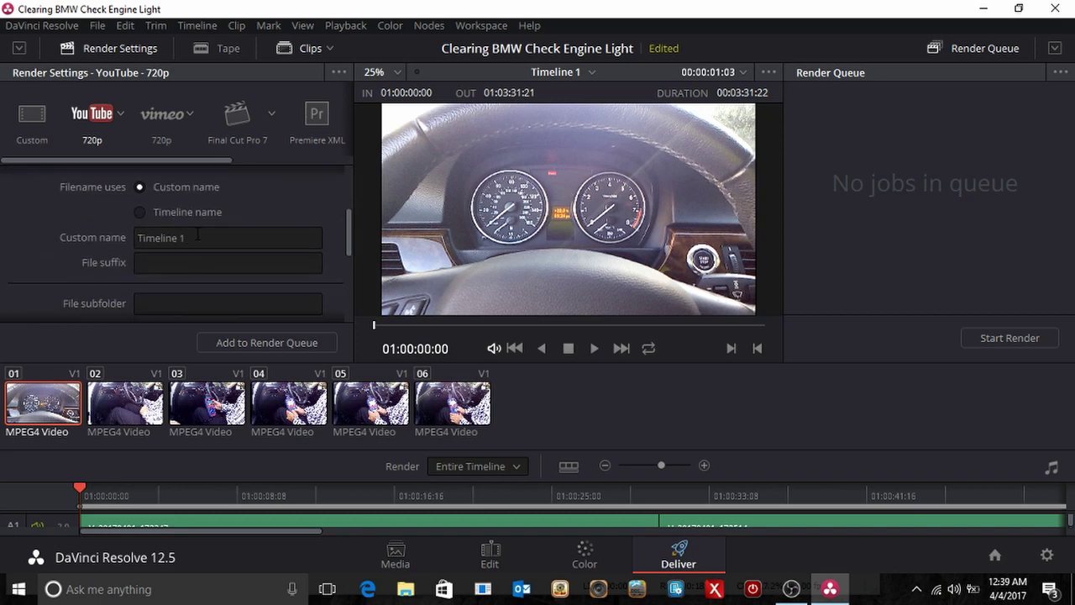
left_click_drag(187, 238, 139, 237)
key("BackSpace")
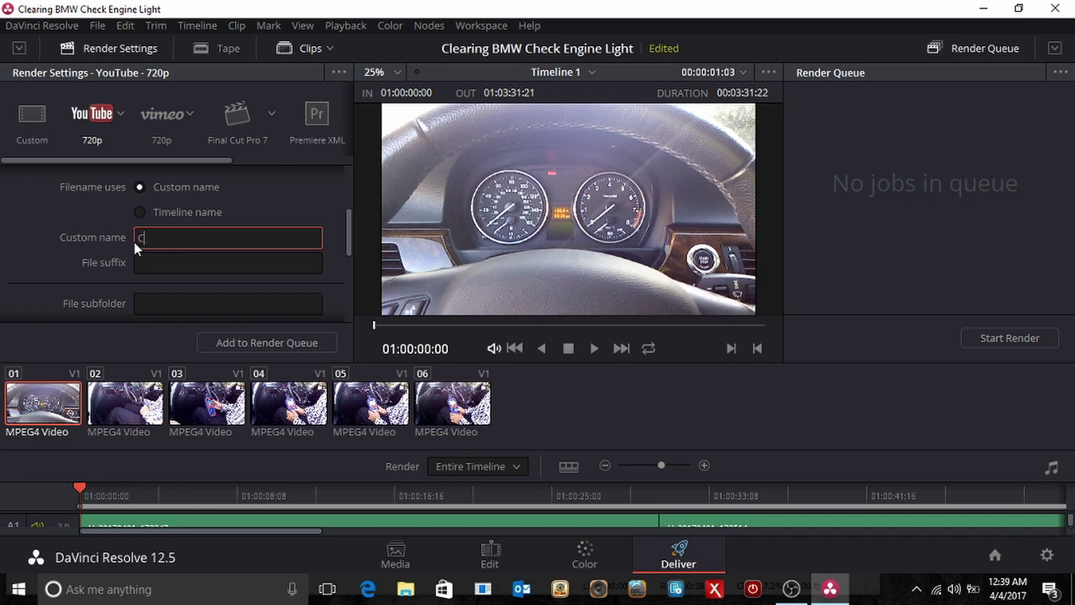
type("Clearing Check Engine Light")
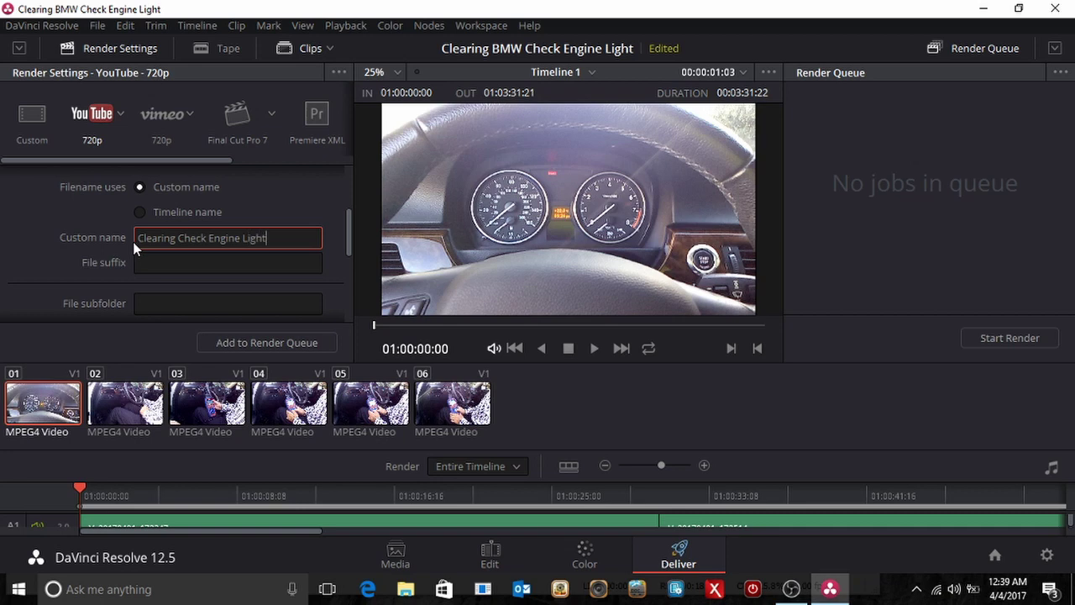
Step: Add the render to the queue as Job 1, saving to the Videos folder
left_click(299, 342)
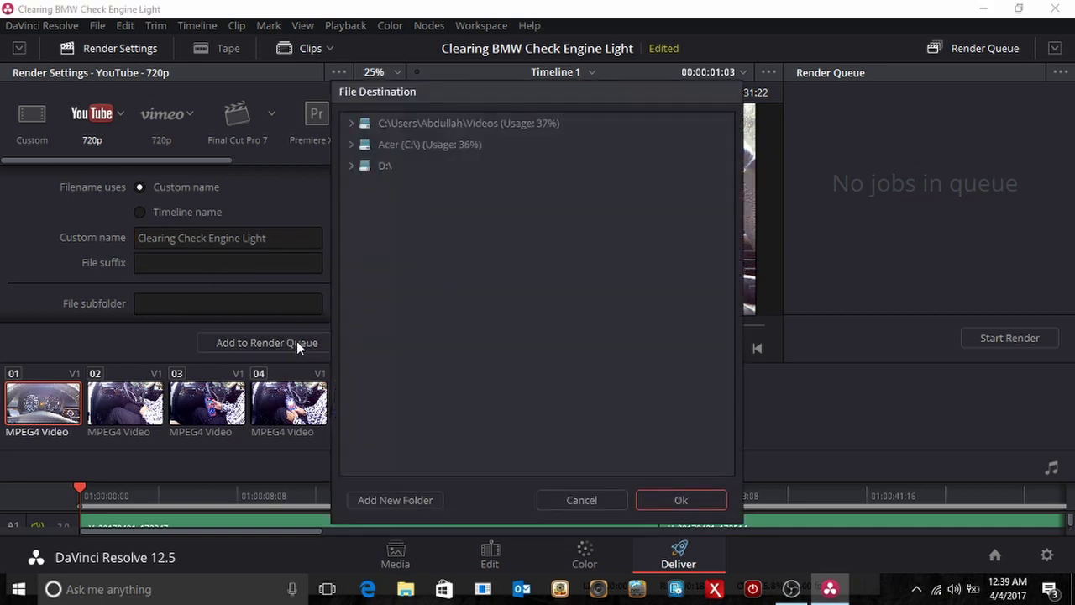
left_click(424, 127)
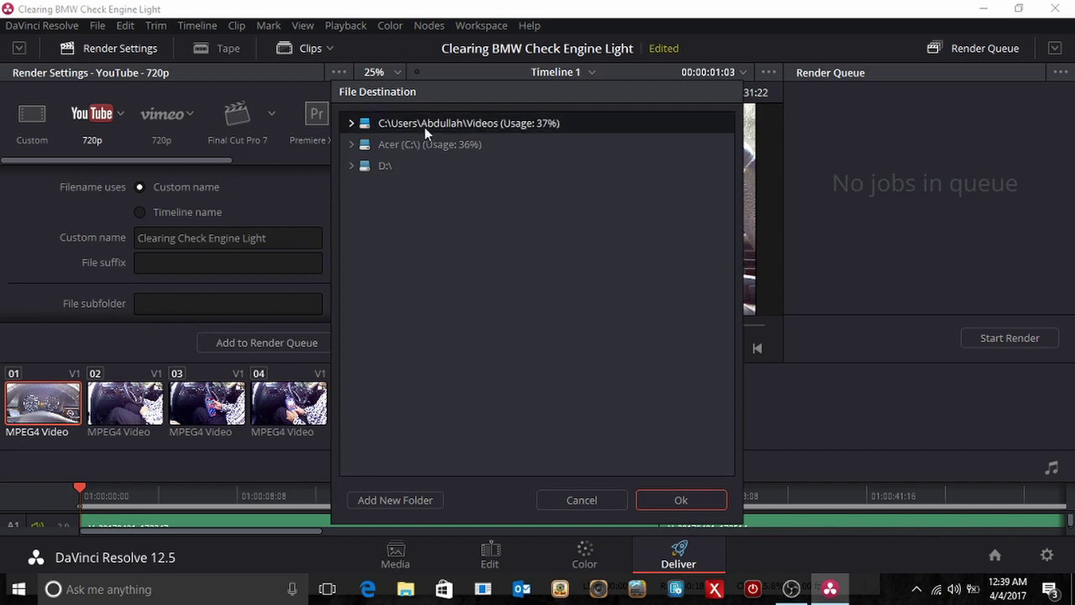
left_click(682, 500)
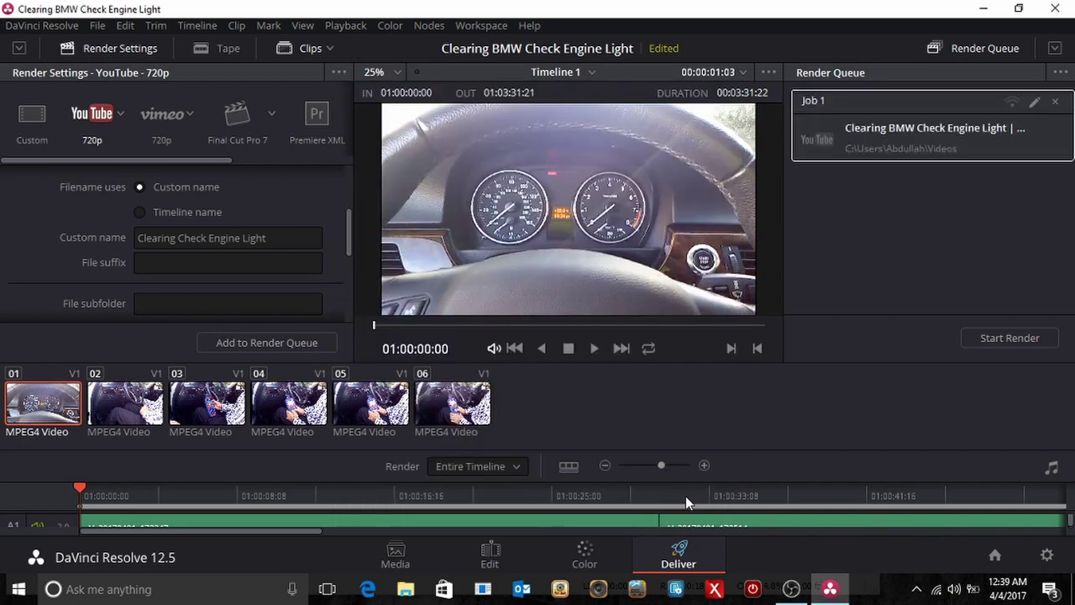
Step: Start rendering Job 1 from the Render Queue
left_click(1002, 341)
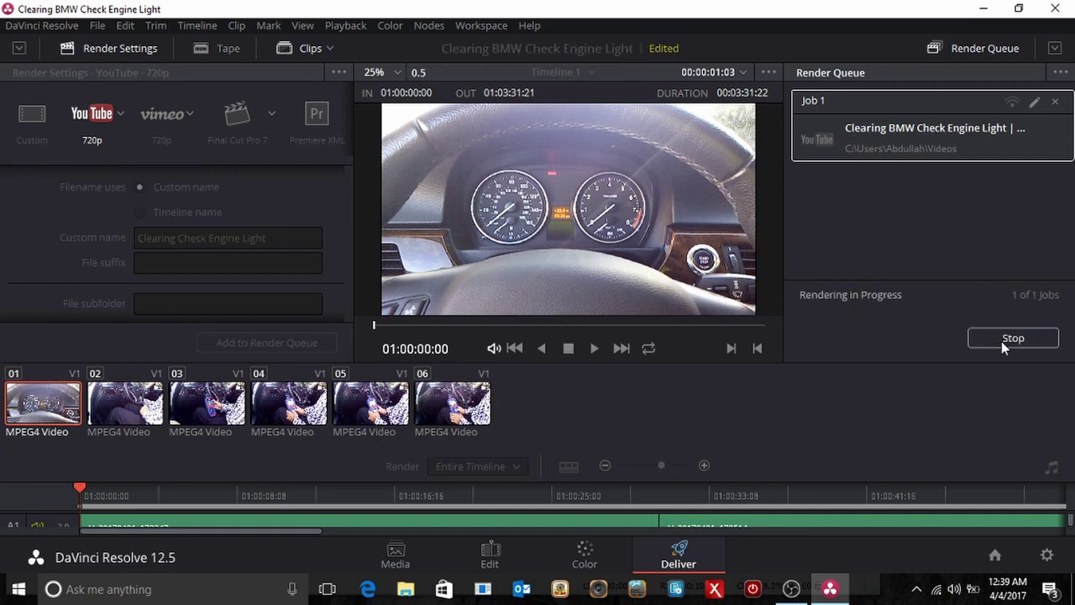